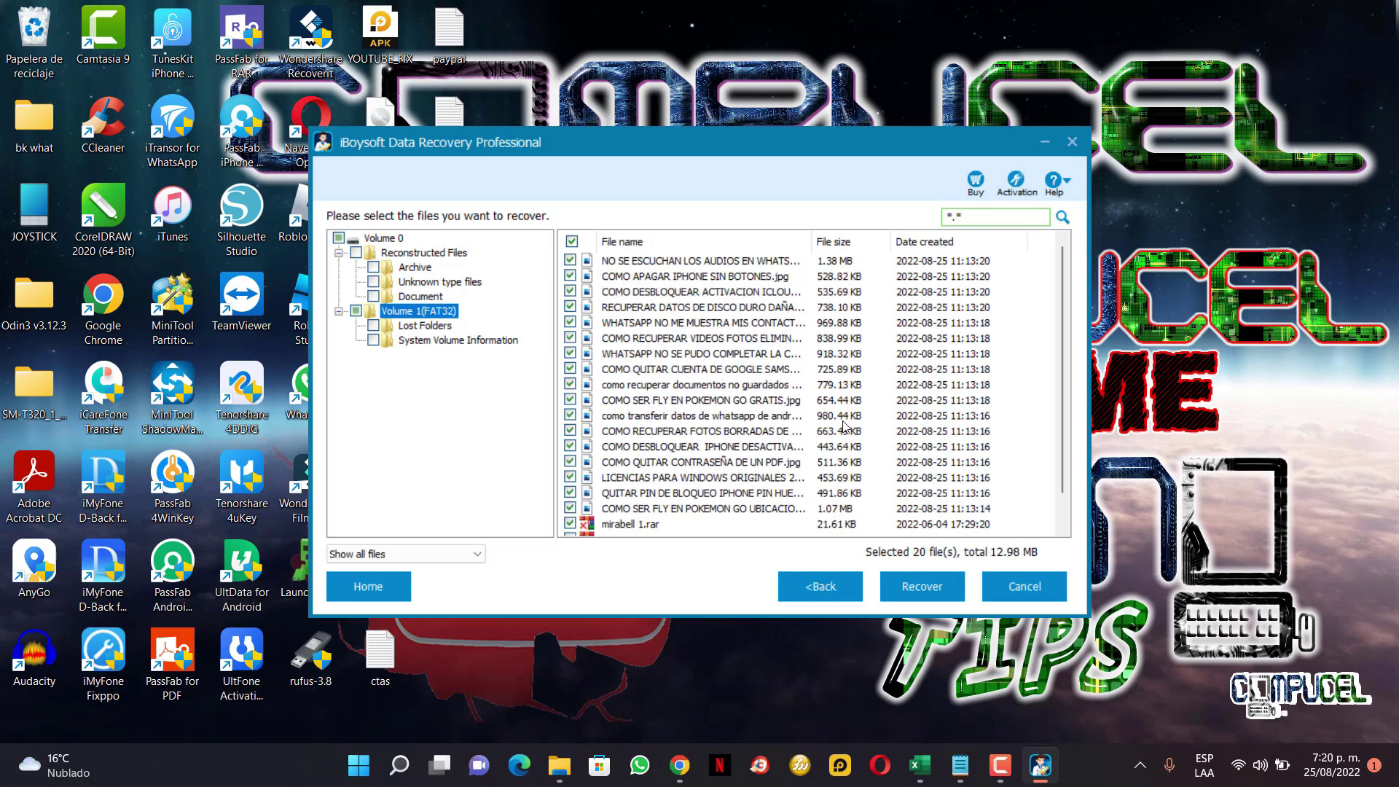
Recover the selected Volume 0 files into the recu folder on the desktop and close the folder of recovered files.
{"action": "left_click", "coordinate": [922, 587]}
{"action": "left_click", "coordinate": [743, 524]}
{"action": "left_click", "coordinate": [837, 440]}
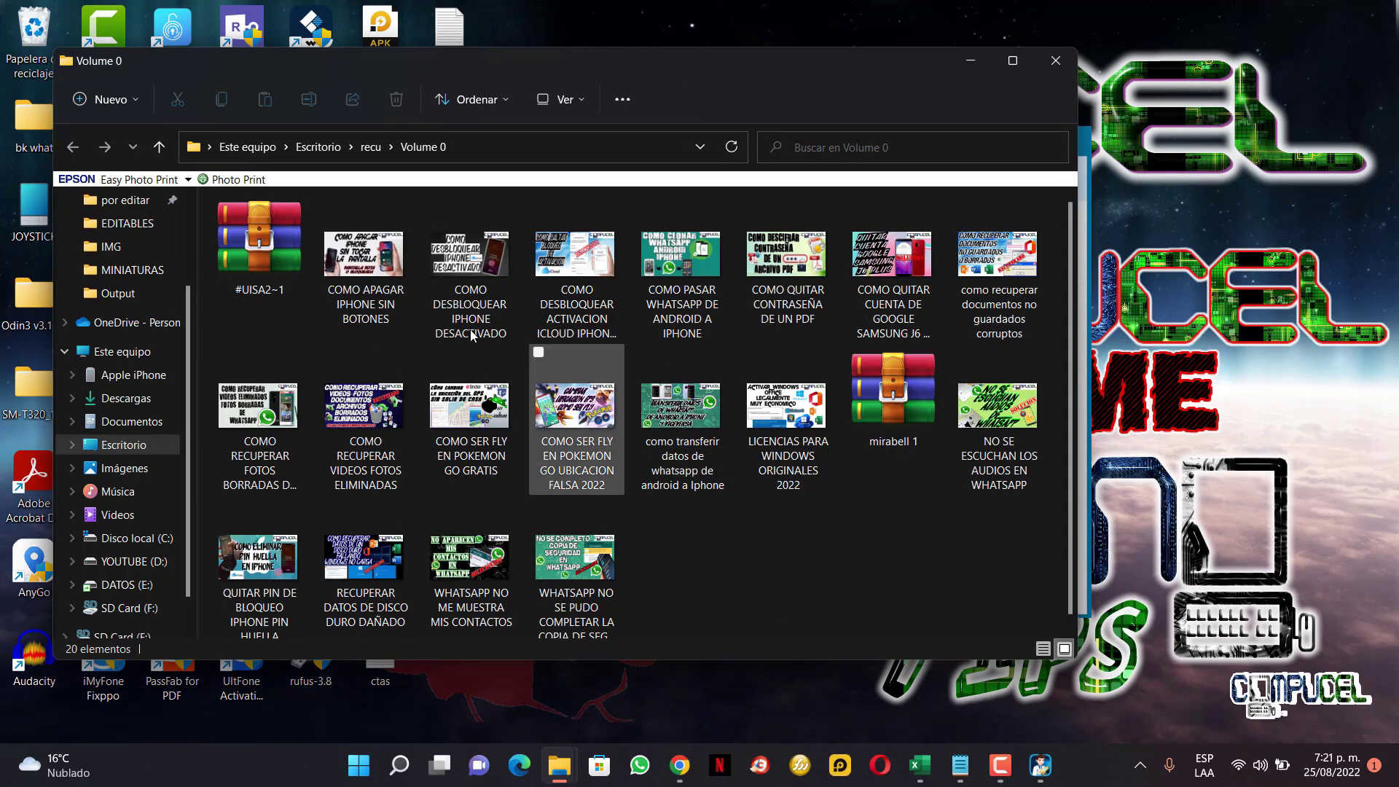
{"action": "left_click", "coordinate": [1055, 61]}
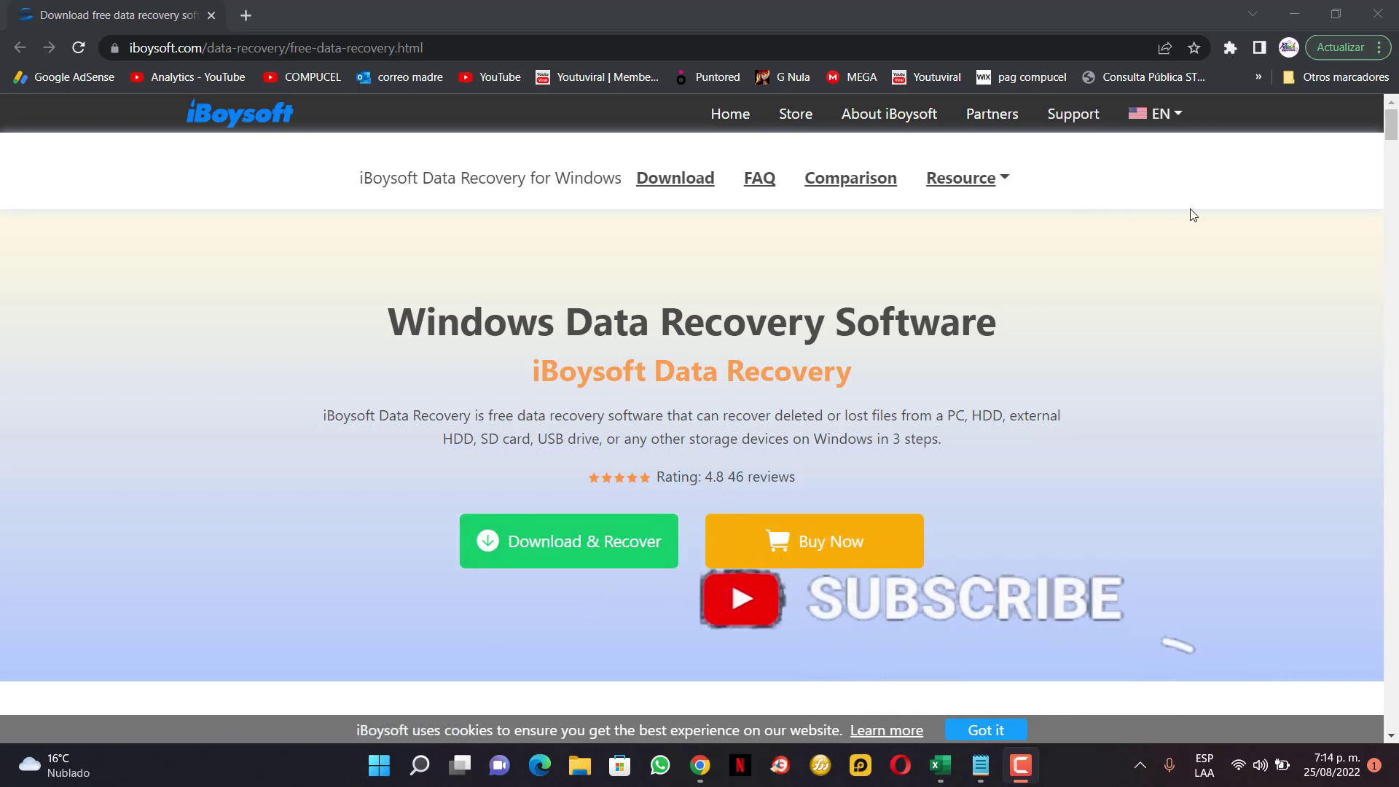
Try to open the SD Card (F:) drive from Este equipo, declining to format it, and put the file explorer away.
{"action": "left_click", "coordinate": [1287, 22]}
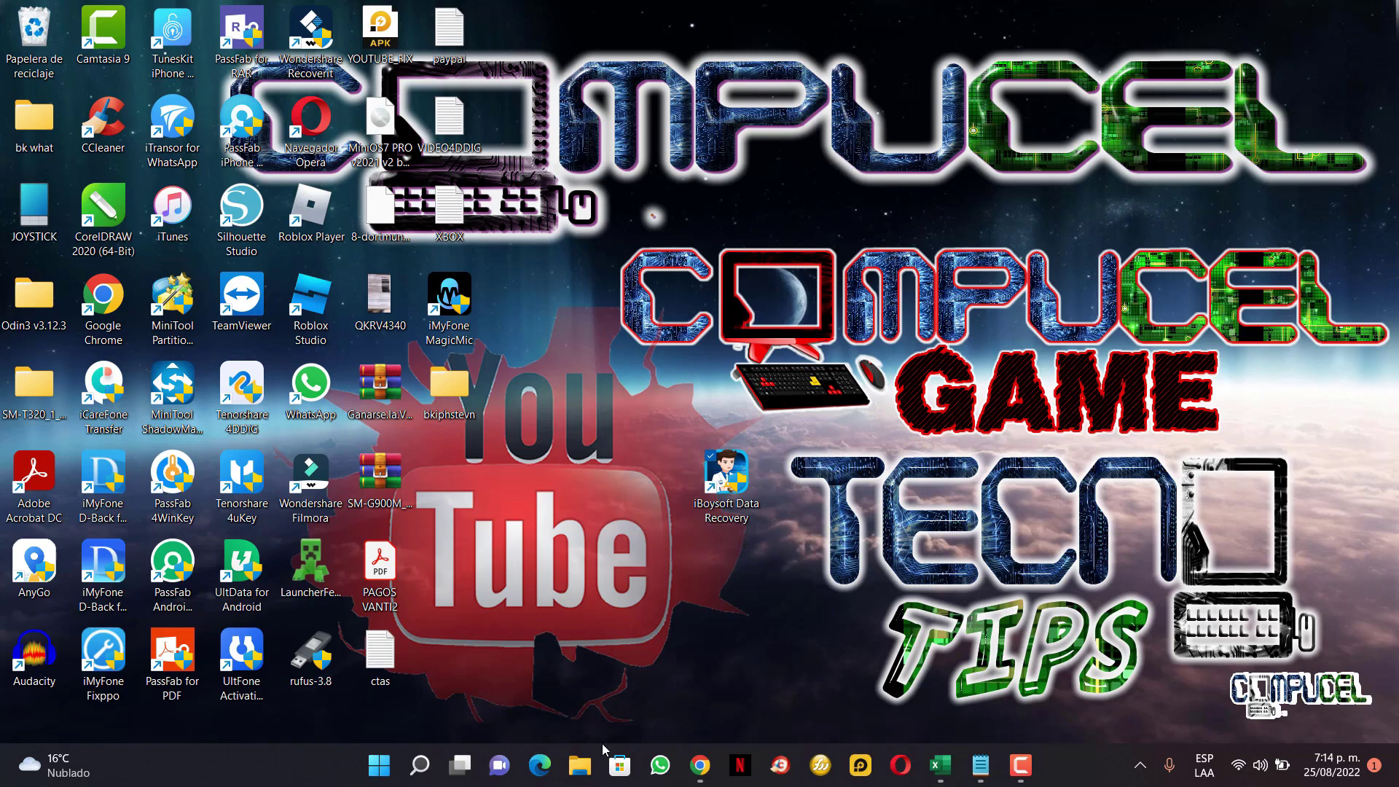
{"action": "left_click", "coordinate": [580, 765]}
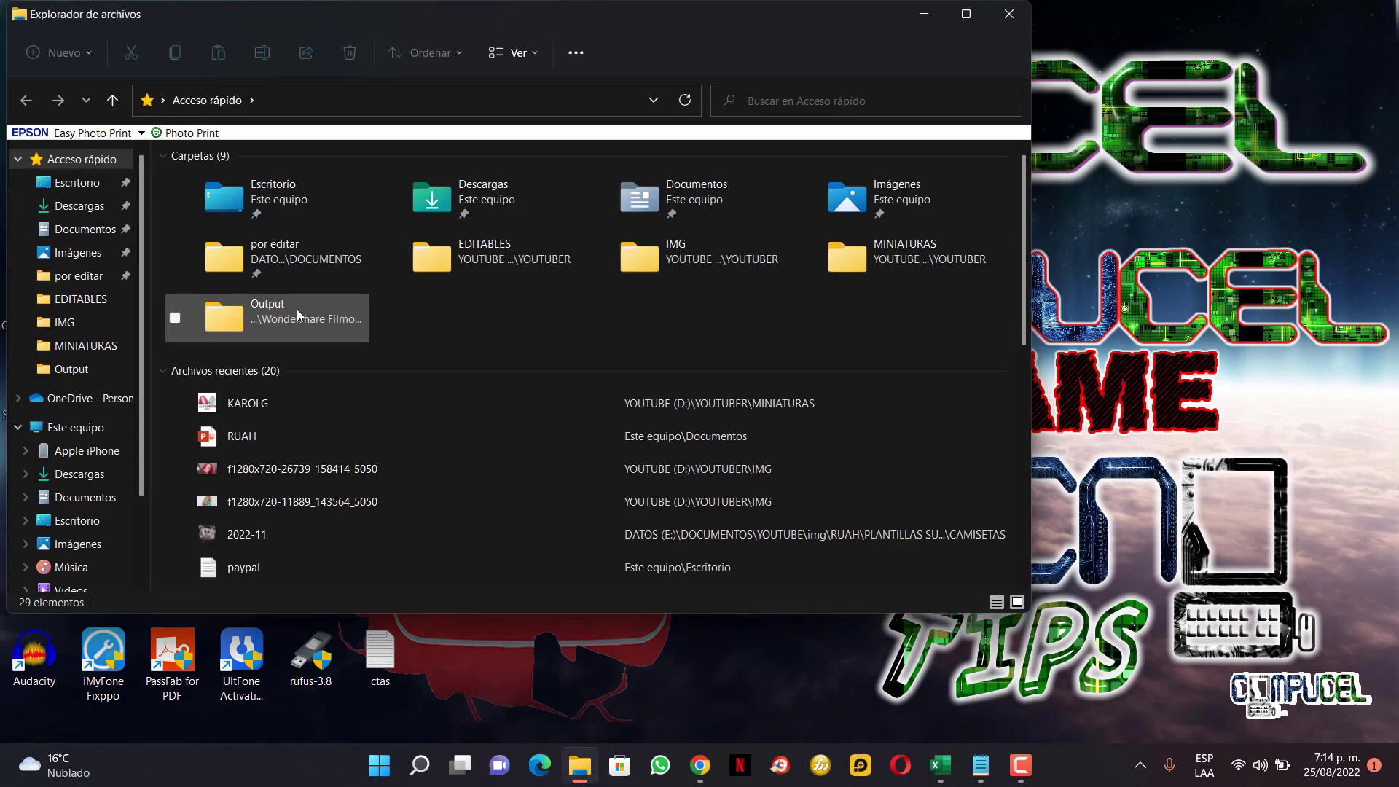
{"action": "left_click", "coordinate": [52, 428]}
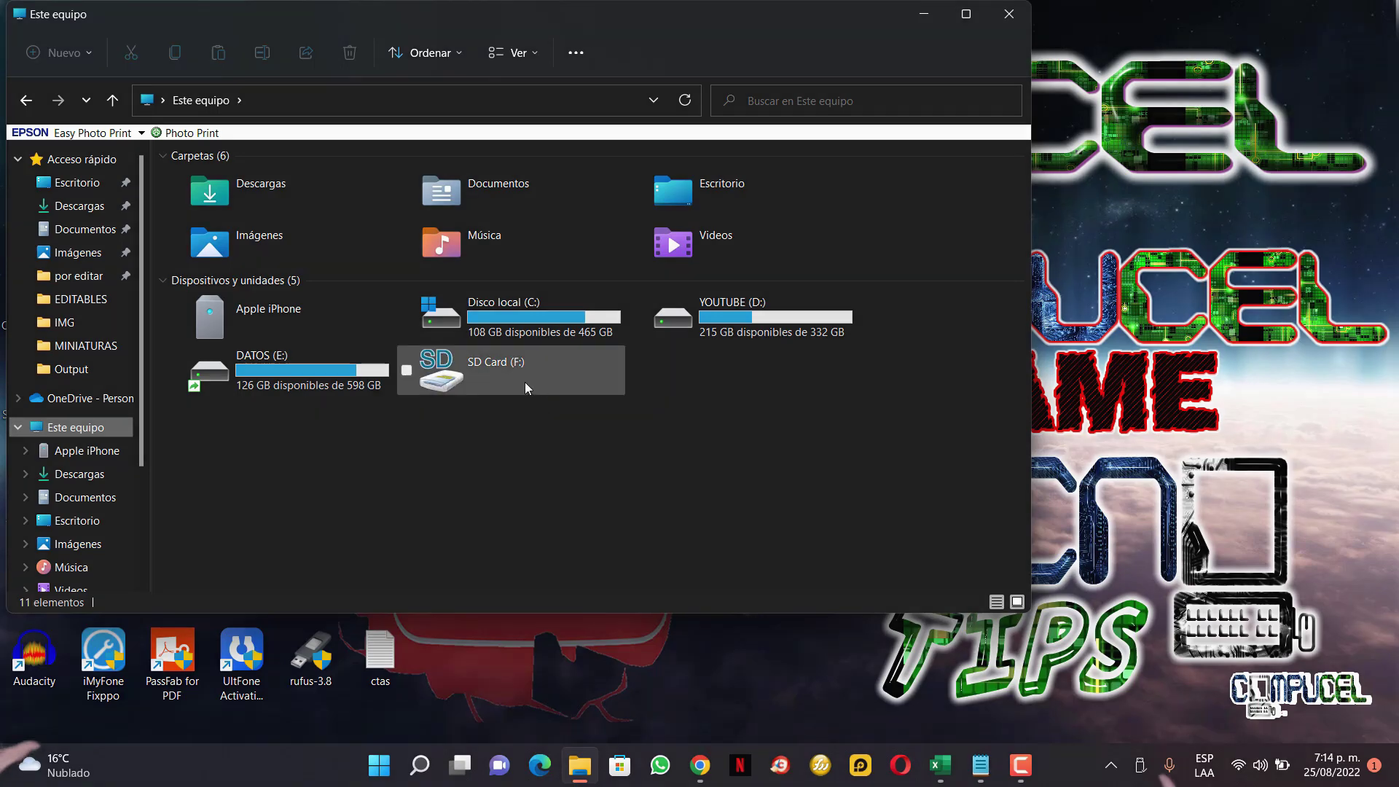
{"action": "double_click", "coordinate": [525, 382]}
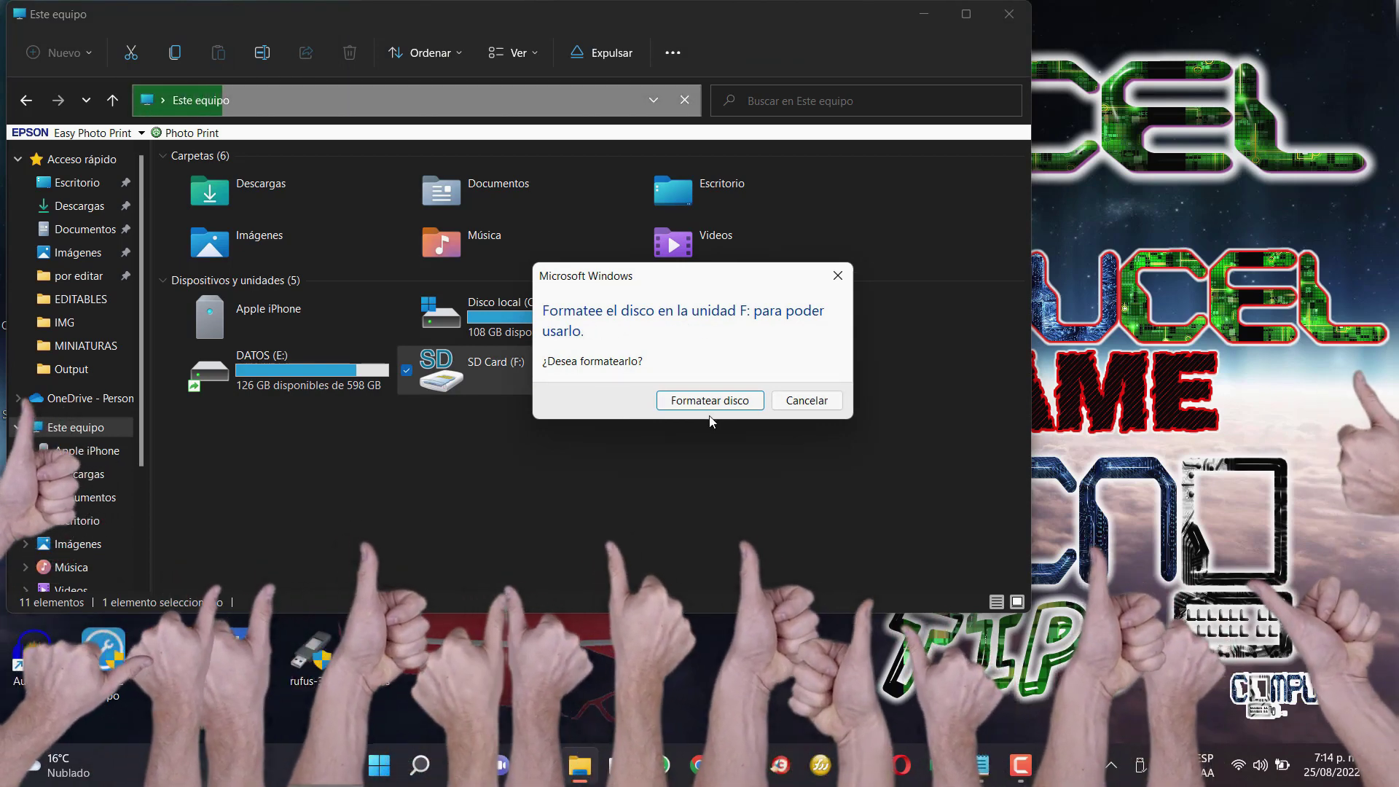
{"action": "left_click", "coordinate": [807, 400]}
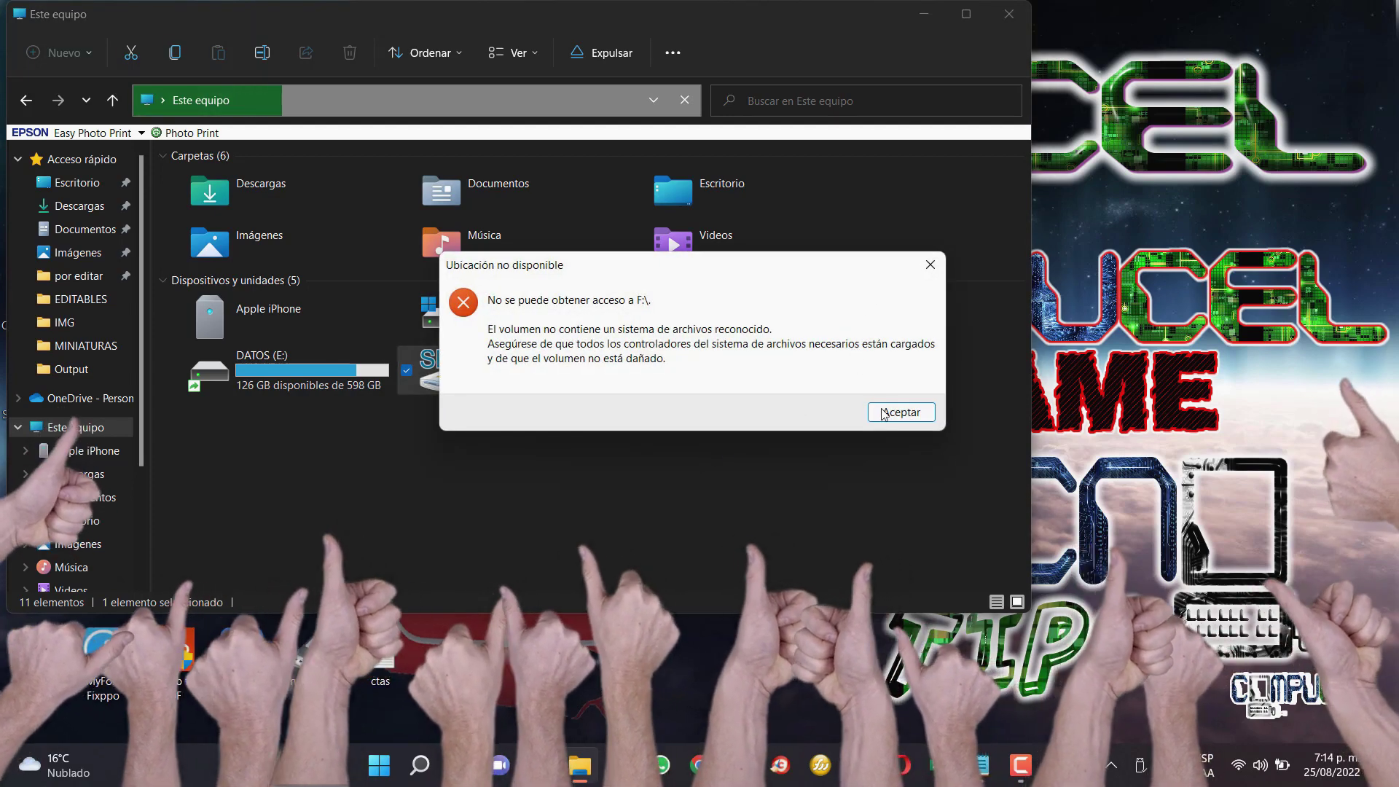
{"action": "left_click", "coordinate": [901, 411]}
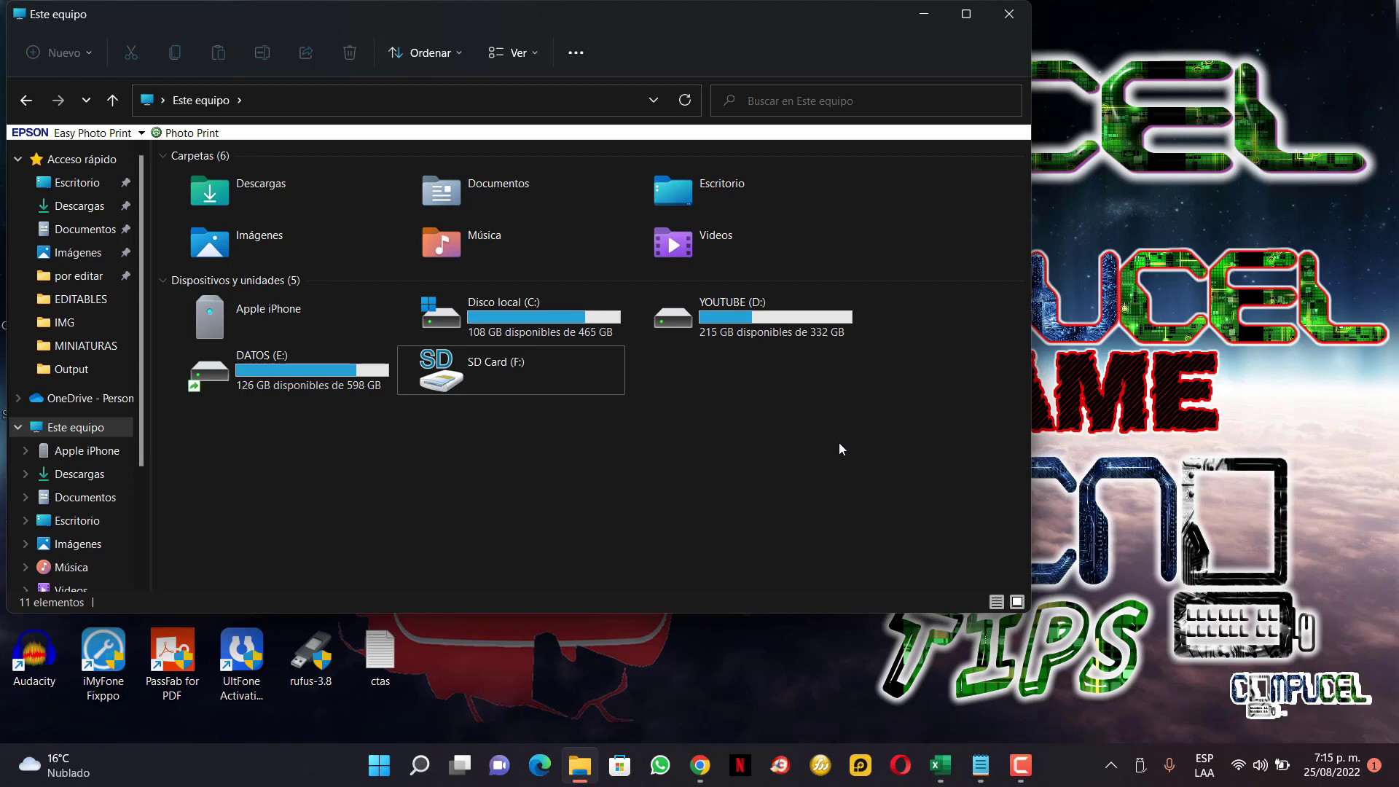
{"action": "left_click", "coordinate": [929, 19]}
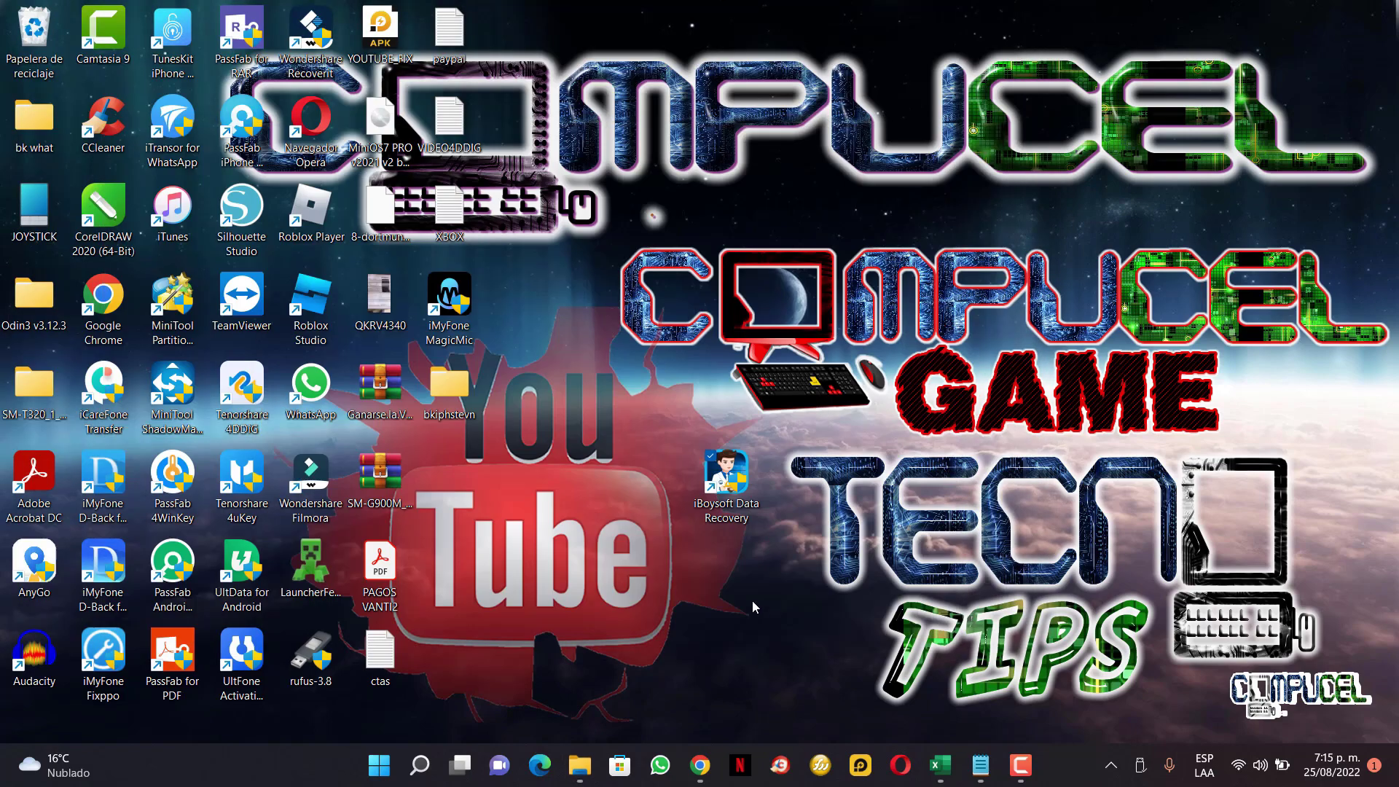
Launch iBoysoft Data Recovery from the desktop and scan the (F:) drive using the Data Recovery mode.
{"action": "right_click", "coordinate": [723, 479]}
{"action": "left_click", "coordinate": [841, 280]}
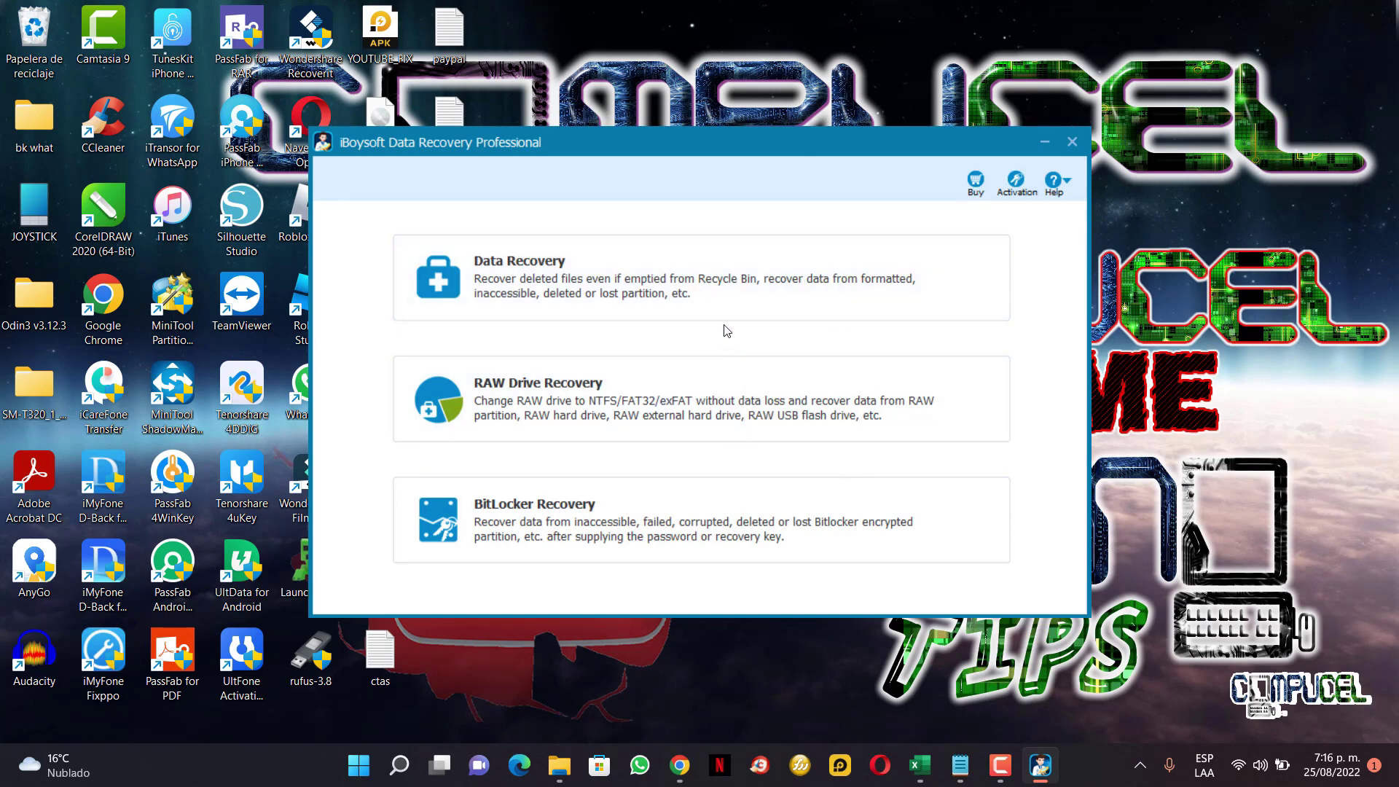
{"action": "left_click", "coordinate": [706, 281]}
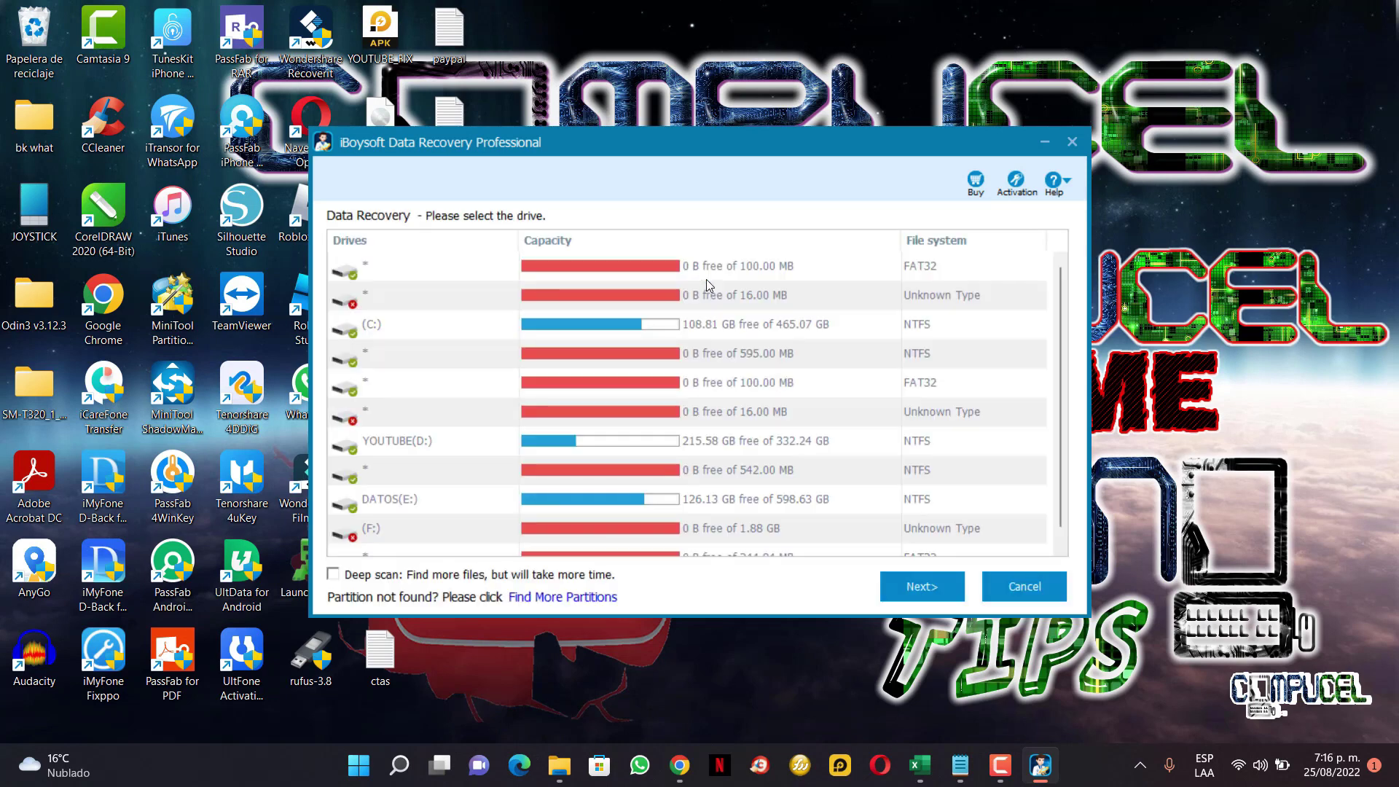
{"action": "scroll", "coordinate": [872, 440], "scroll_direction": "down", "scroll_amount": 1}
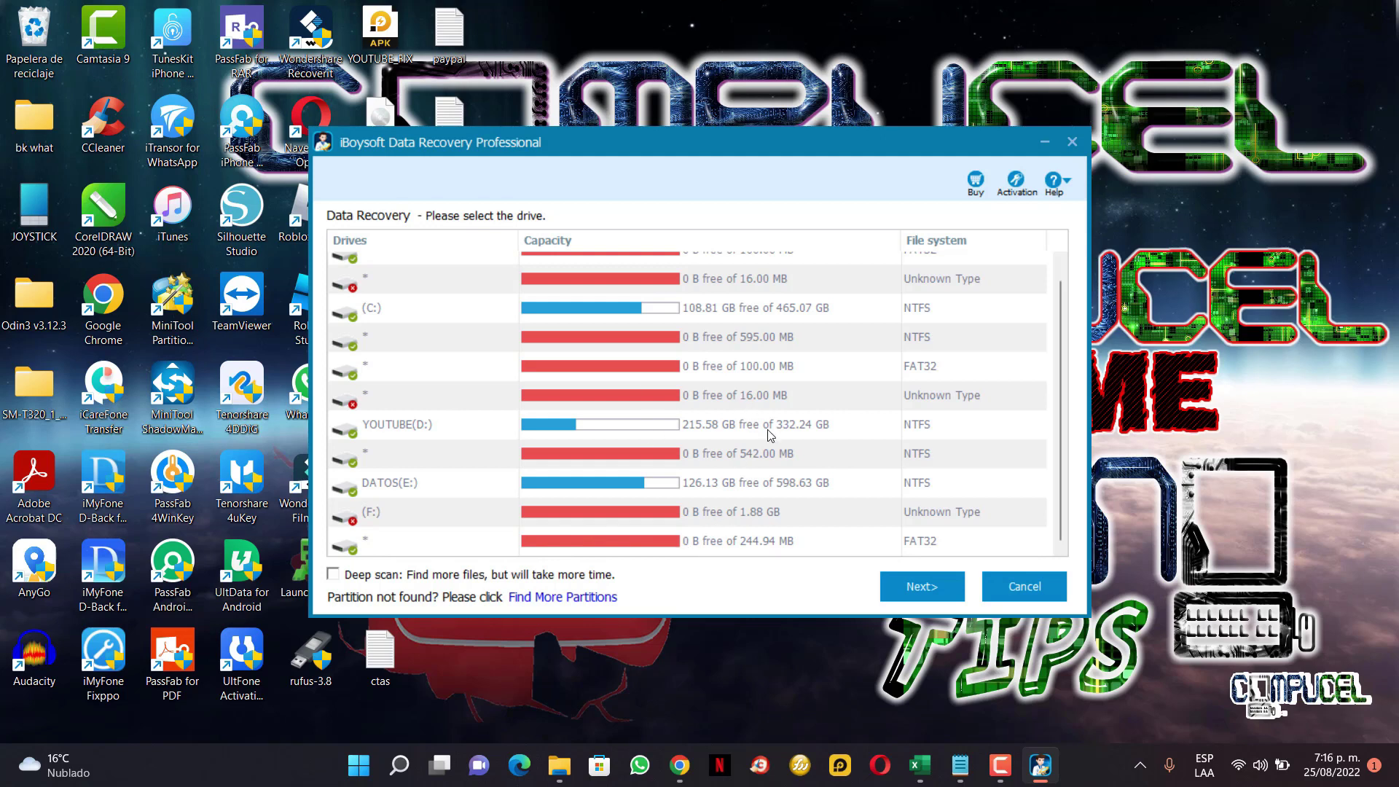
{"action": "left_click", "coordinate": [601, 516]}
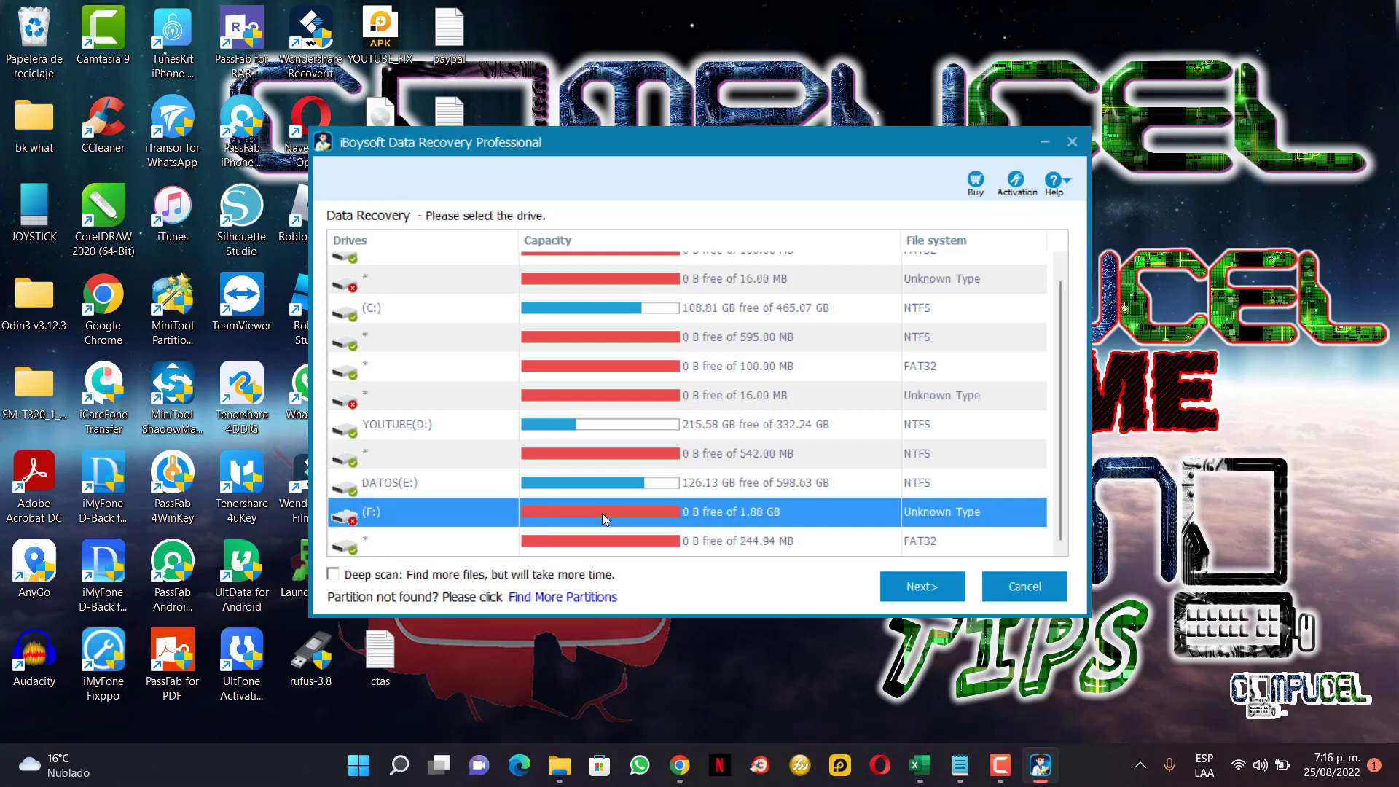
{"action": "left_click", "coordinate": [923, 588]}
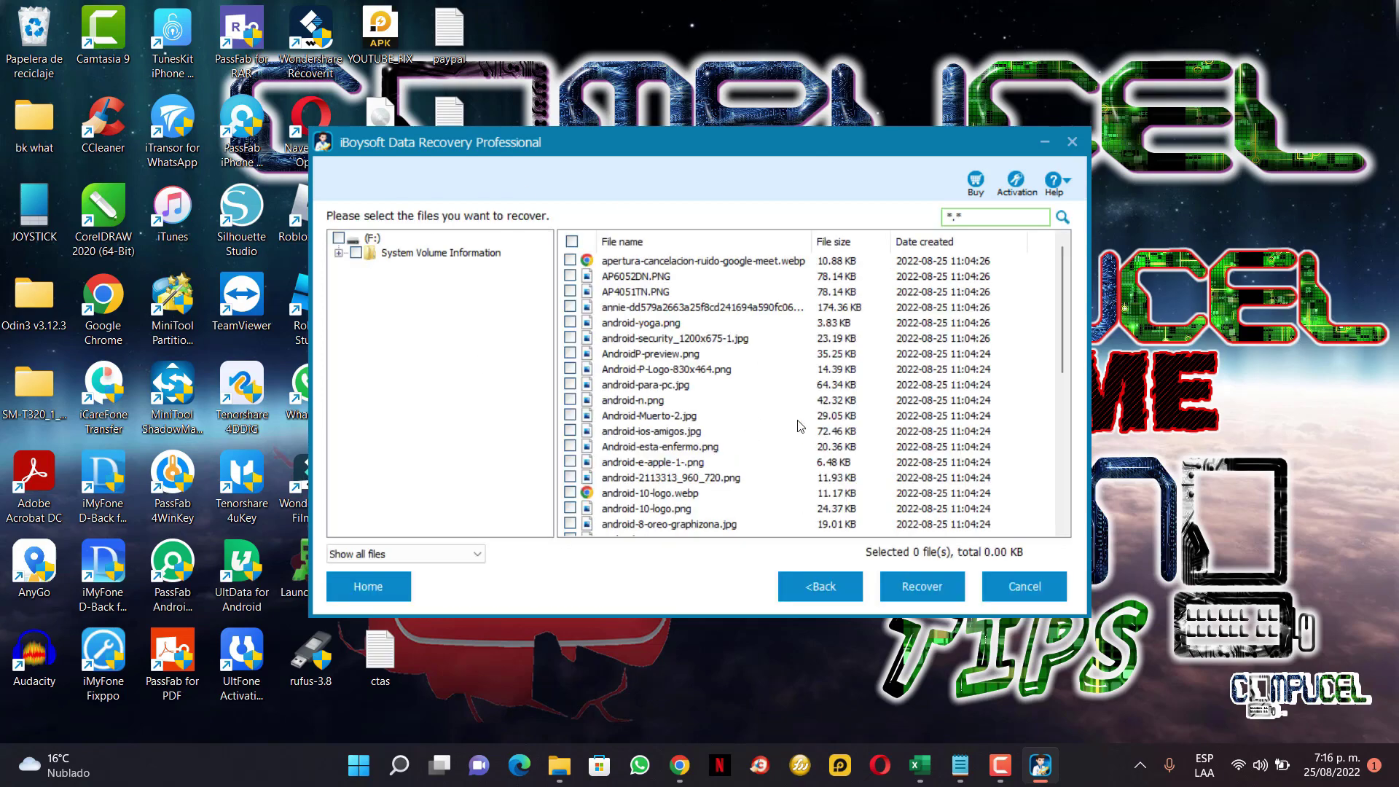
Look through the files found on (F:) and select all of them for recovery.
{"action": "scroll", "coordinate": [665, 339], "scroll_direction": "down", "scroll_amount": 10}
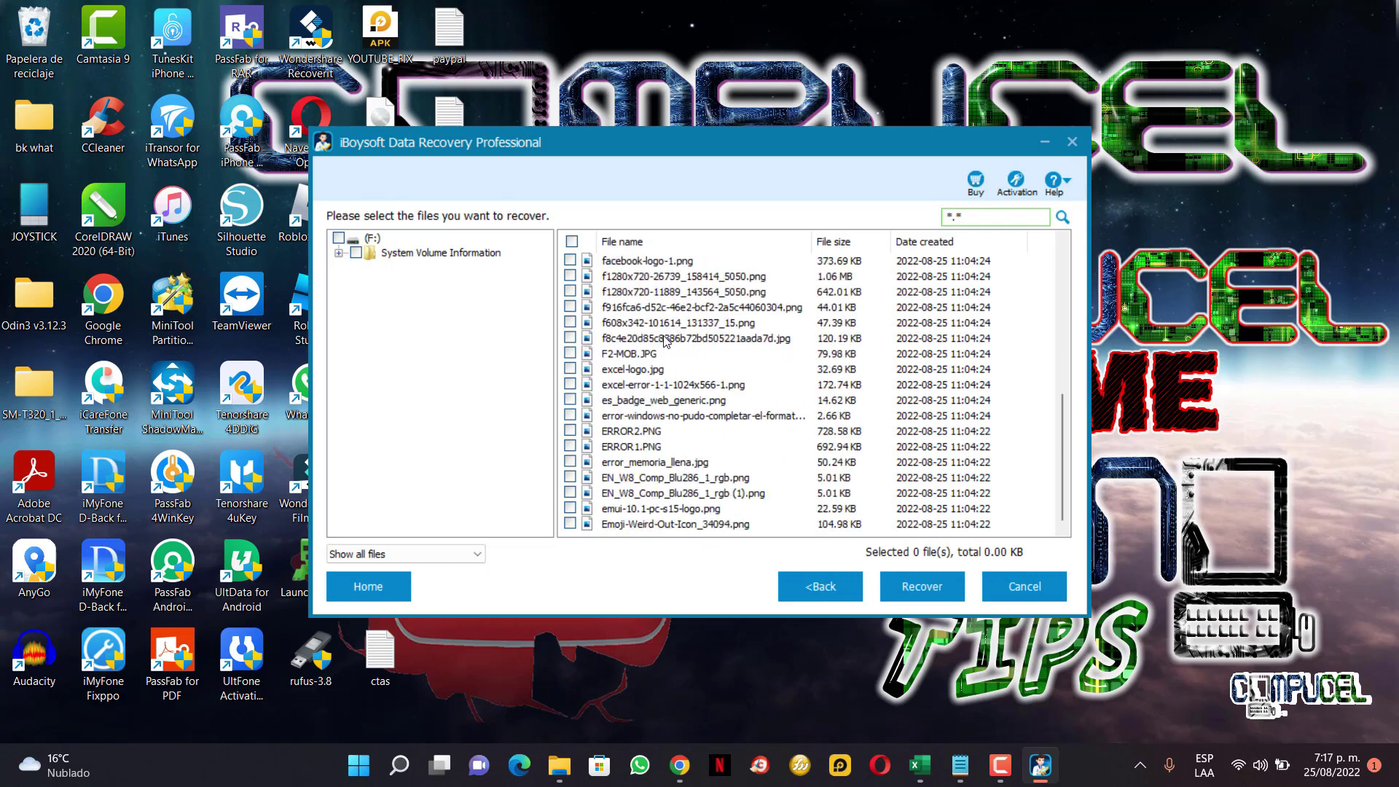
{"action": "scroll", "coordinate": [664, 339], "scroll_direction": "up", "scroll_amount": 10}
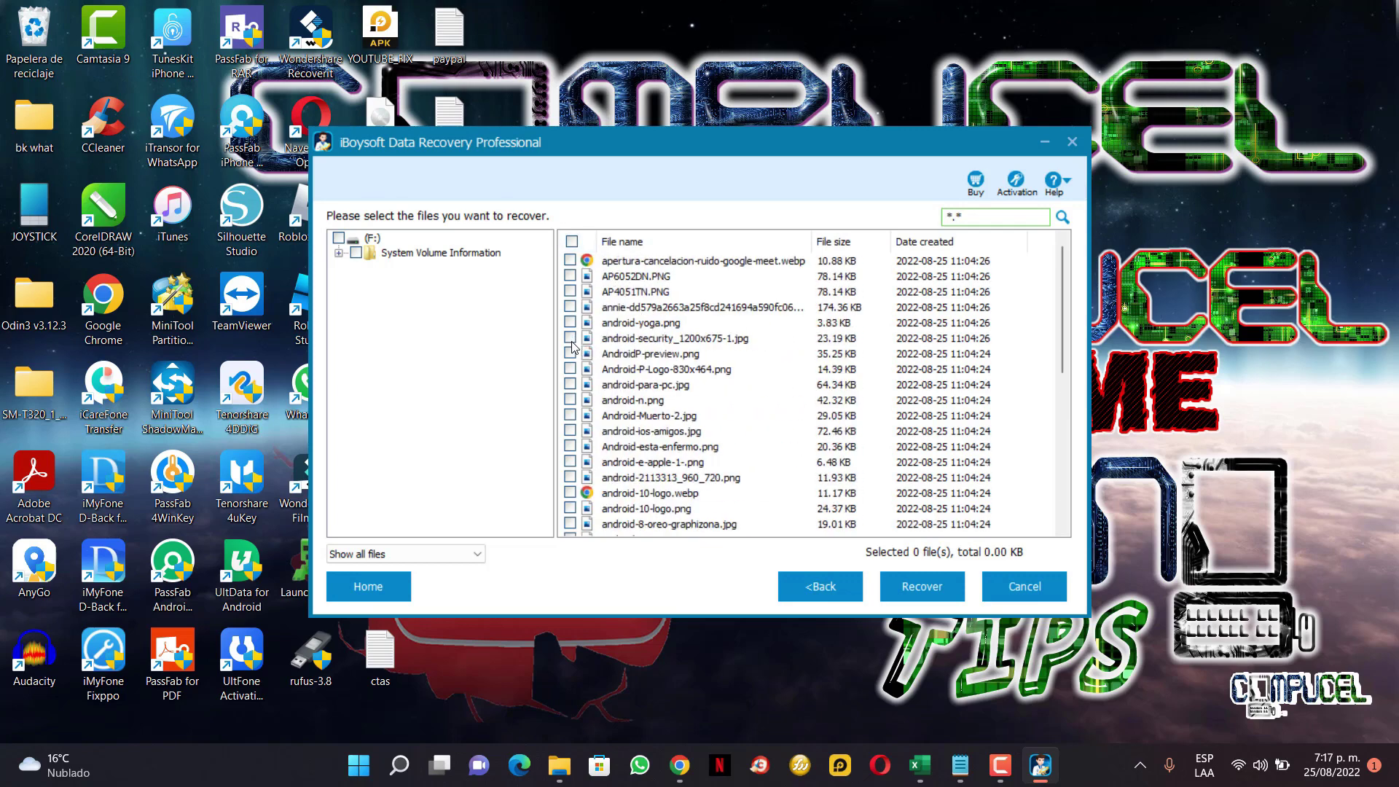
{"action": "scroll", "coordinate": [662, 459], "scroll_direction": "down", "scroll_amount": 8}
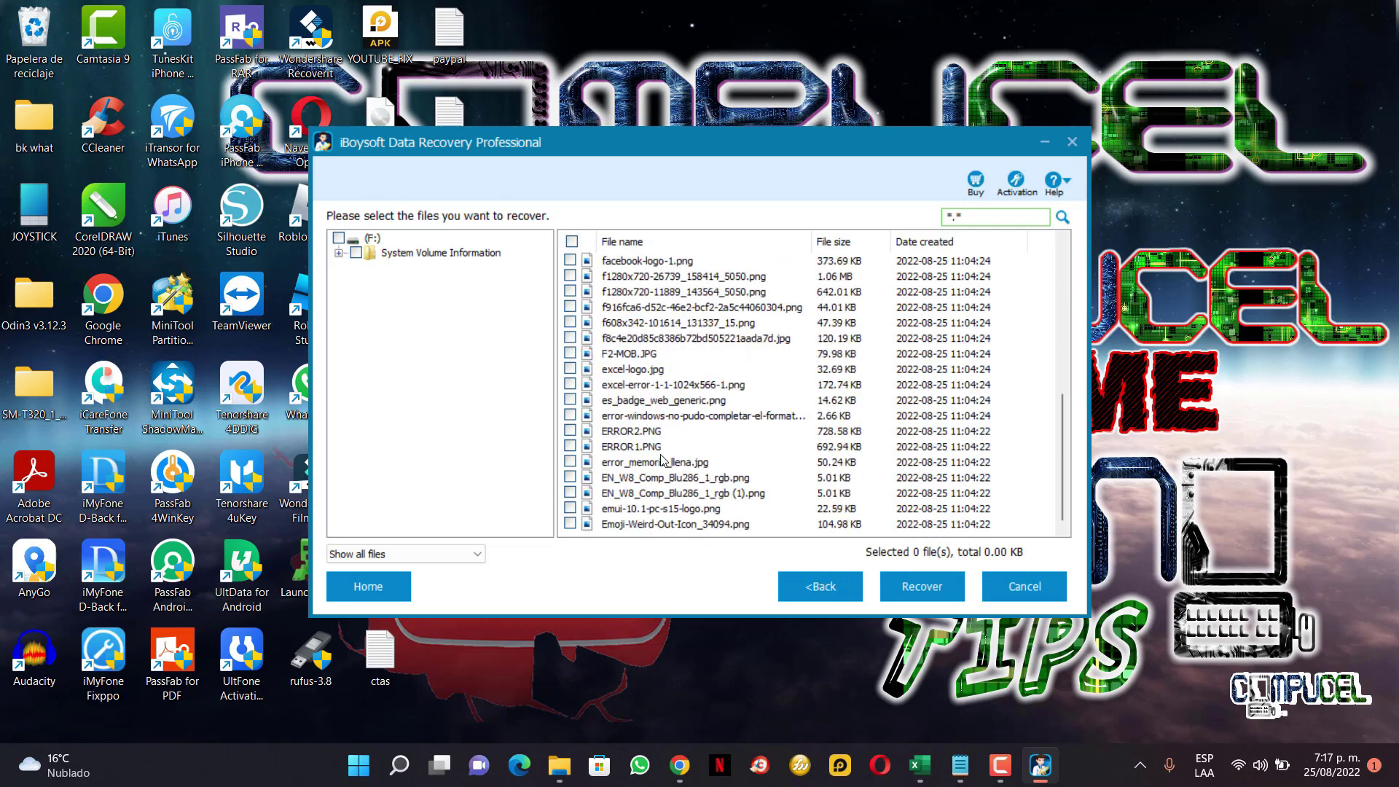
{"action": "scroll", "coordinate": [663, 459], "scroll_direction": "up", "scroll_amount": 8}
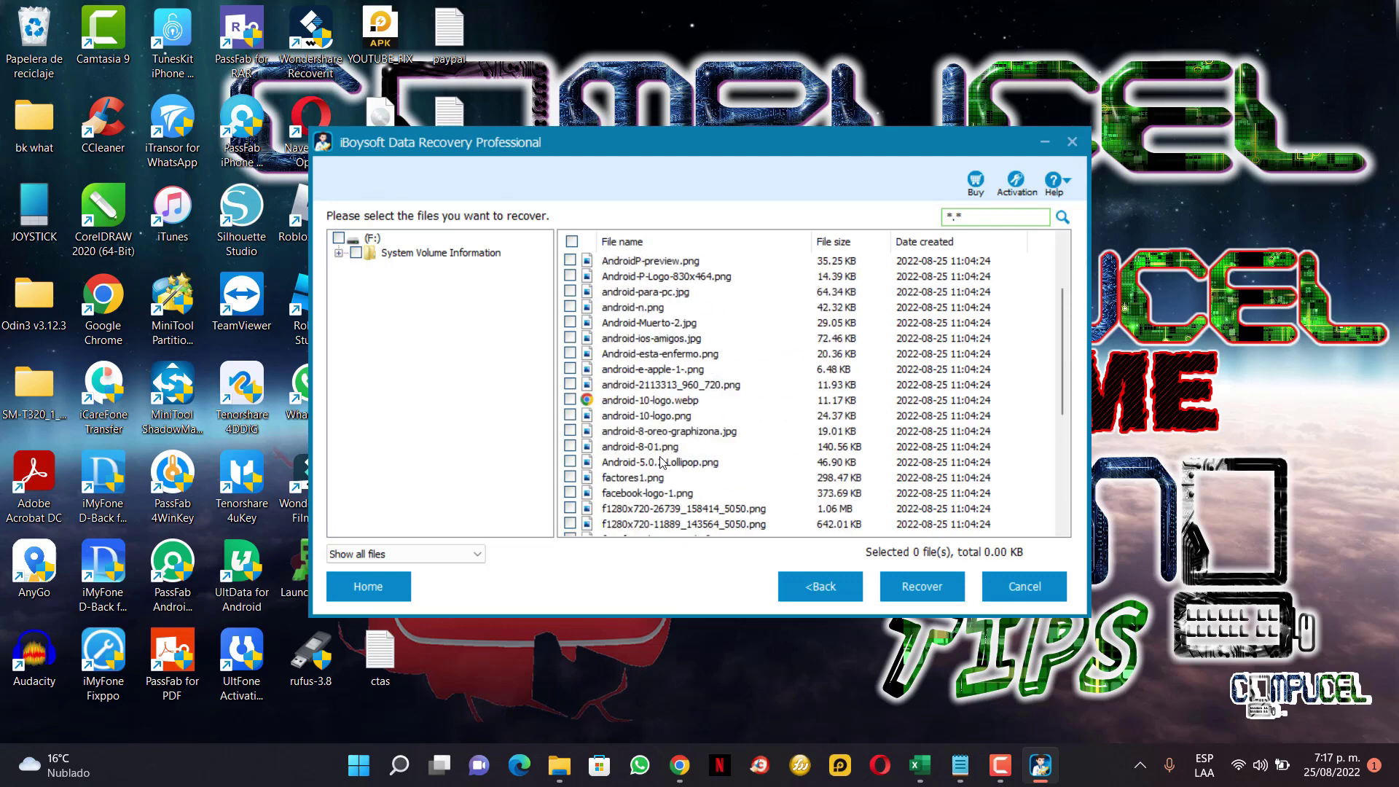
{"action": "left_click", "coordinate": [571, 241]}
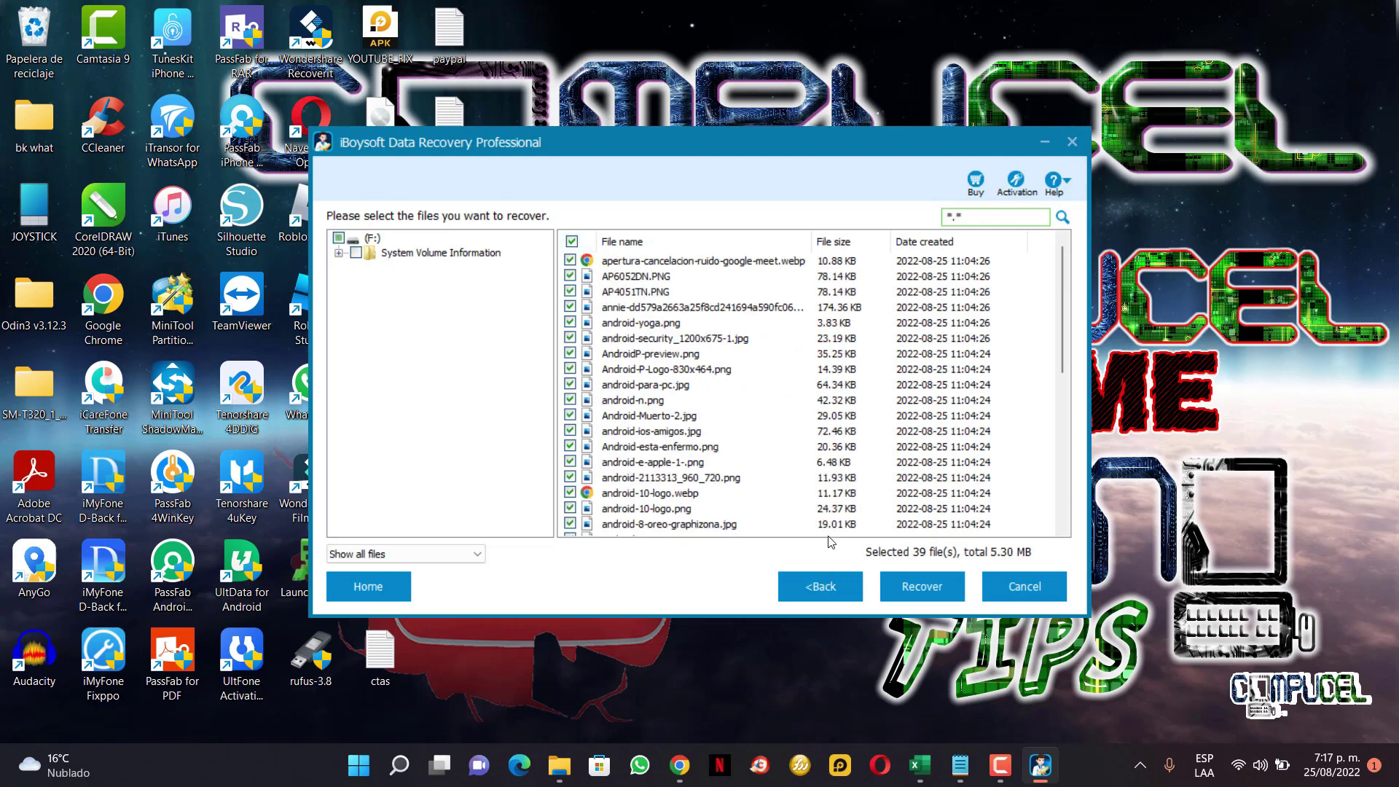
Start recovering the selected files and create a new folder named recu in Escritorio for saving them.
{"action": "left_click", "coordinate": [925, 588]}
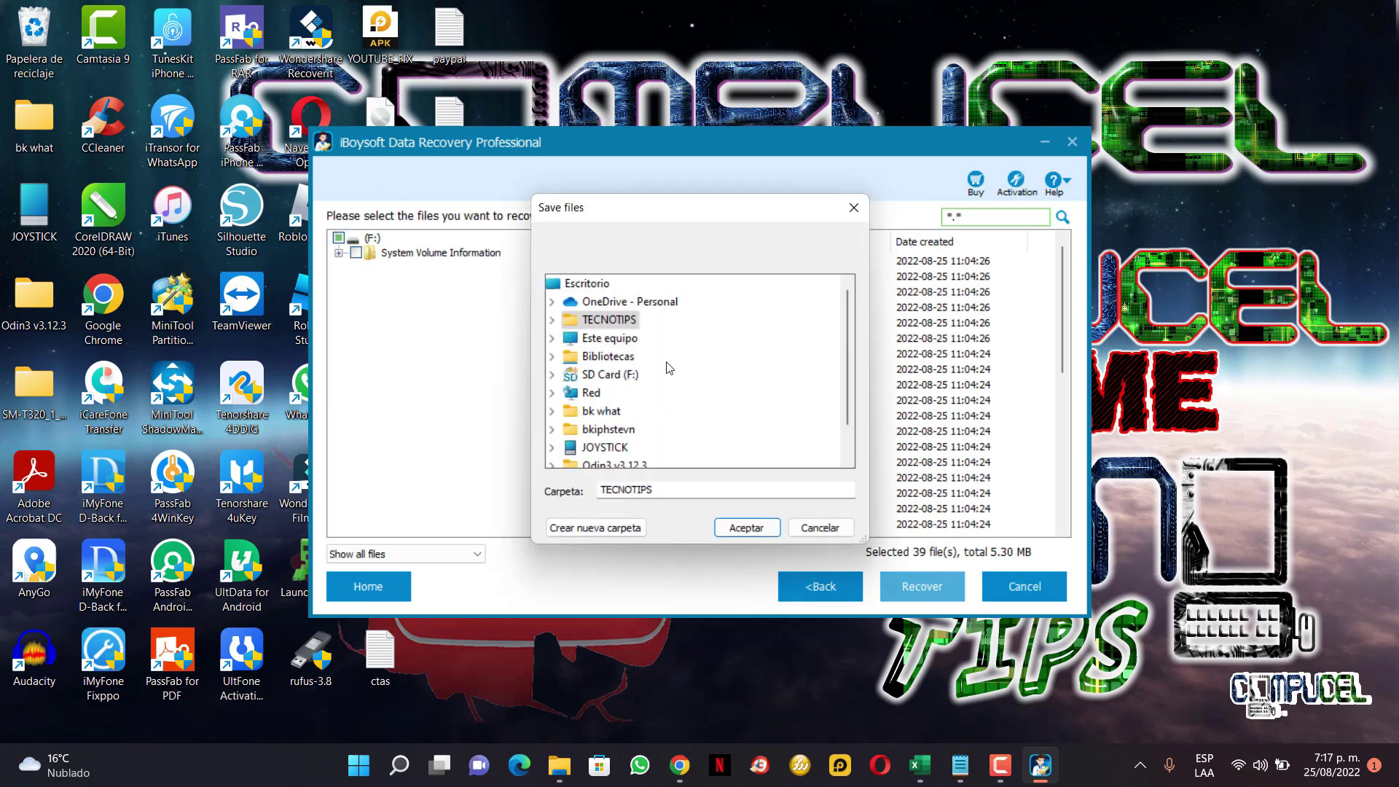
{"action": "scroll", "coordinate": [616, 397], "scroll_direction": "down", "scroll_amount": 1}
{"action": "scroll", "coordinate": [616, 405], "scroll_direction": "up", "scroll_amount": 1}
{"action": "scroll", "coordinate": [616, 408], "scroll_direction": "down", "scroll_amount": 1}
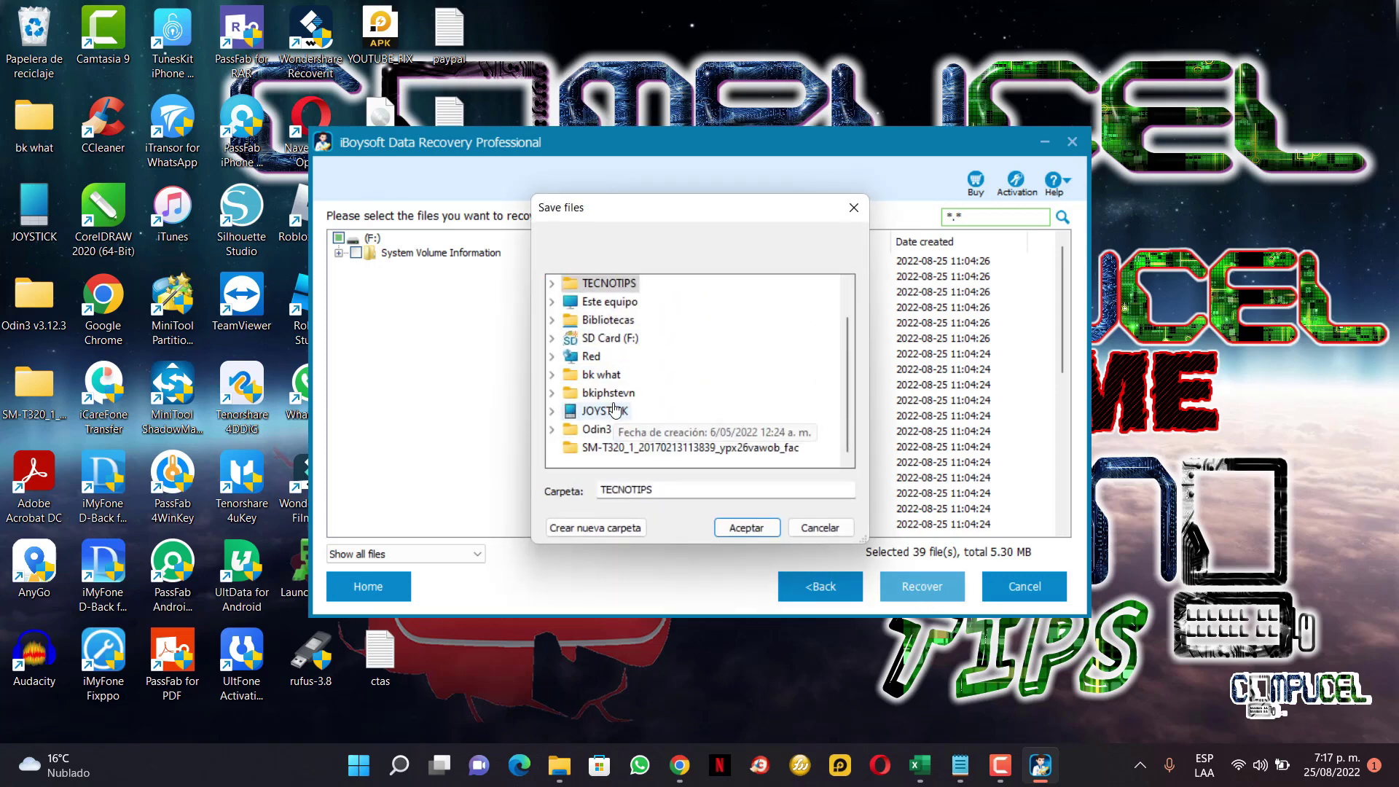
{"action": "scroll", "coordinate": [653, 390], "scroll_direction": "up", "scroll_amount": 1}
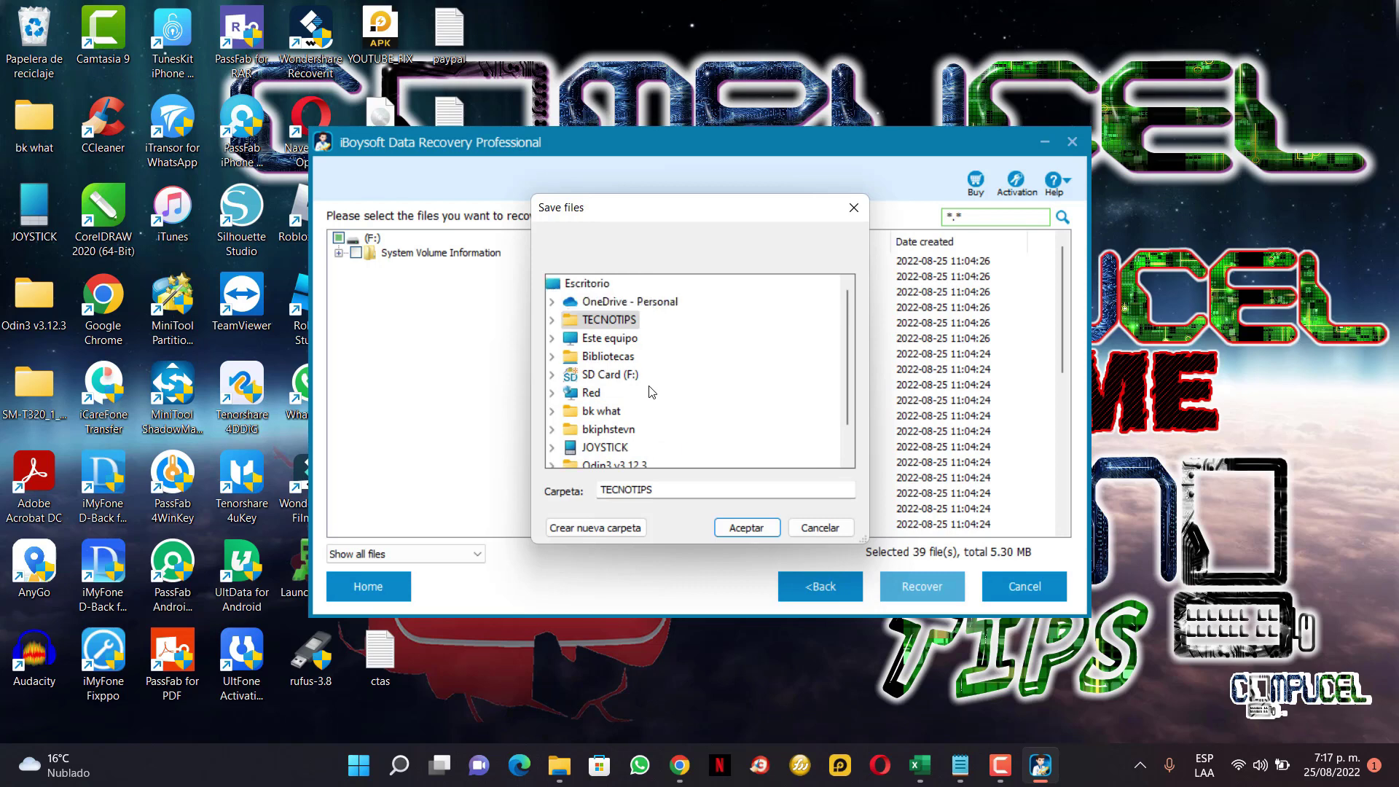
{"action": "left_click", "coordinate": [591, 284]}
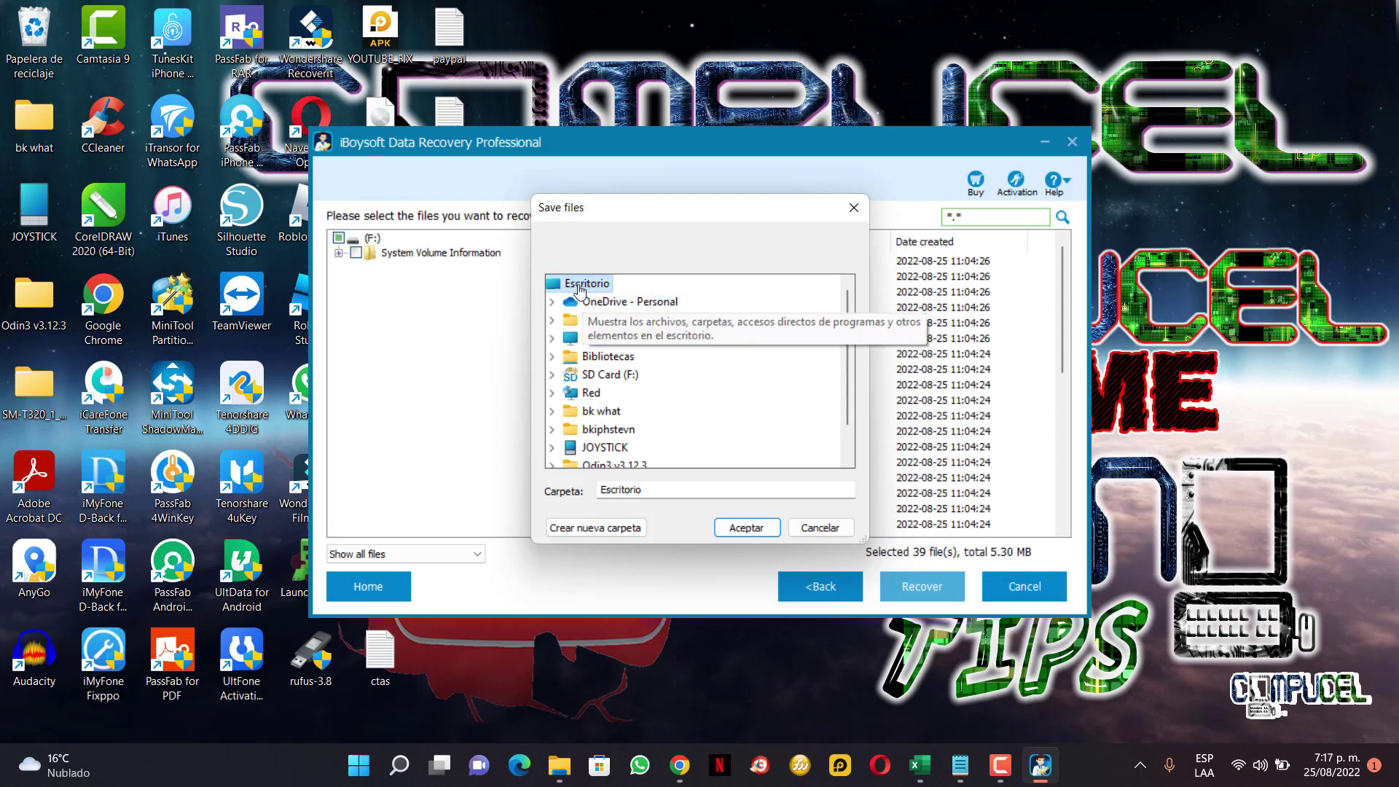
{"action": "left_click", "coordinate": [584, 527]}
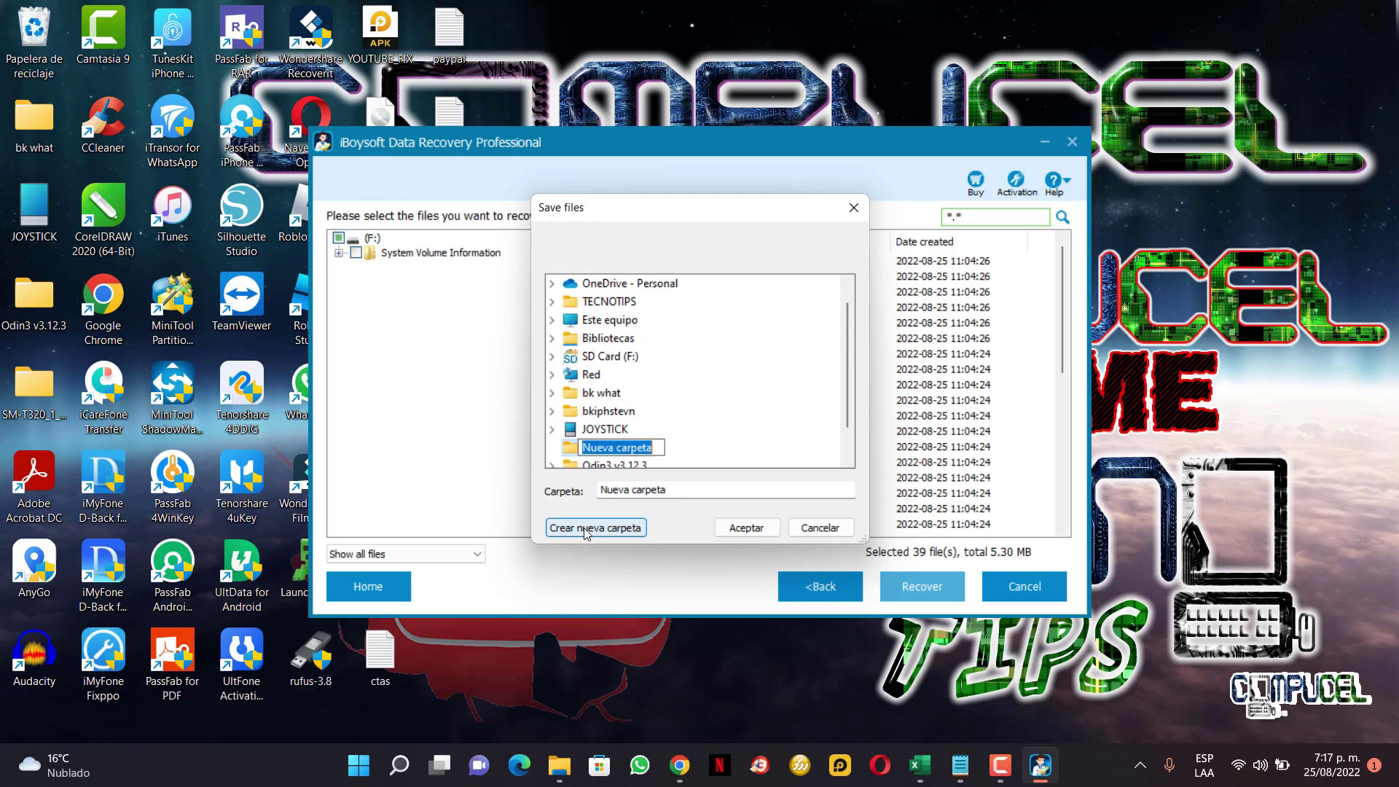
{"action": "type", "text": "rec"}
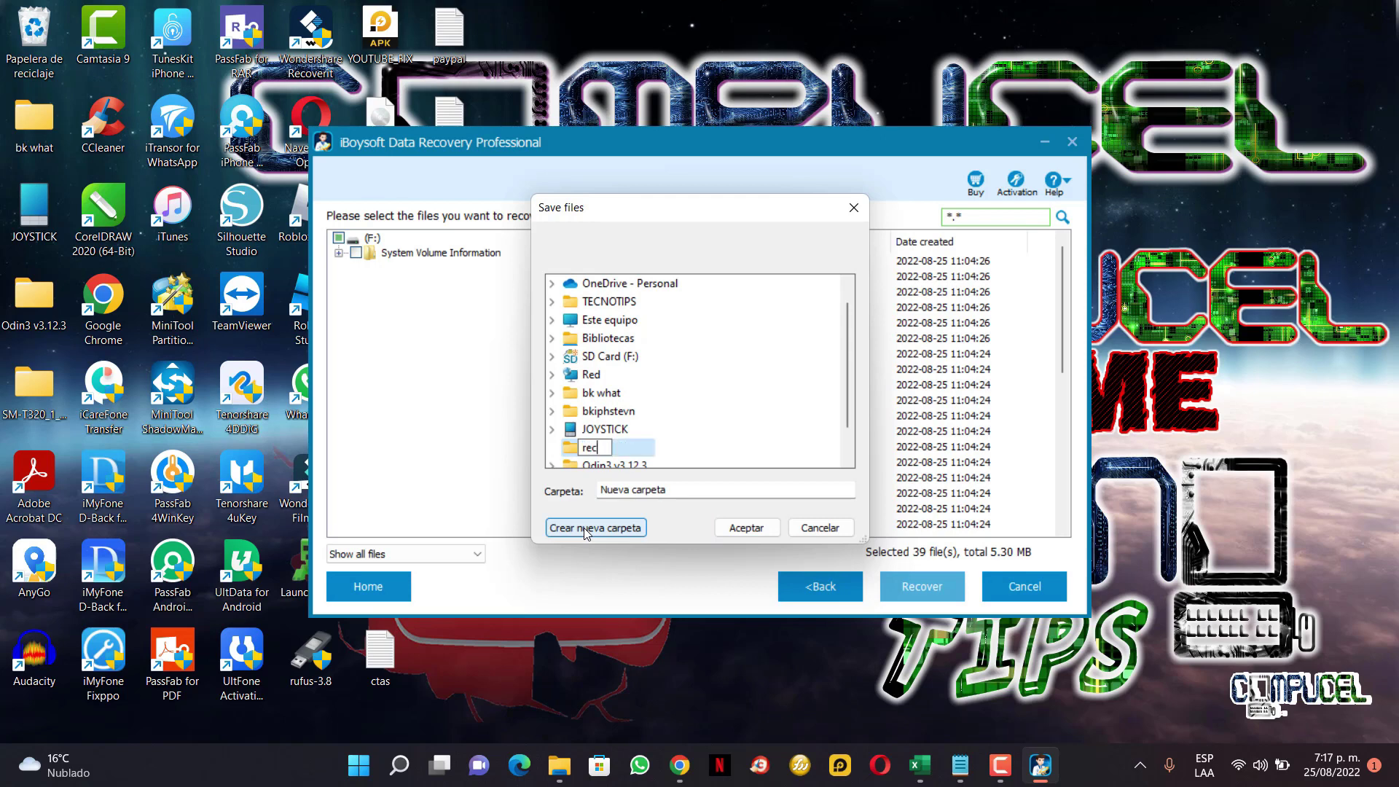
{"action": "type", "text": "u"}
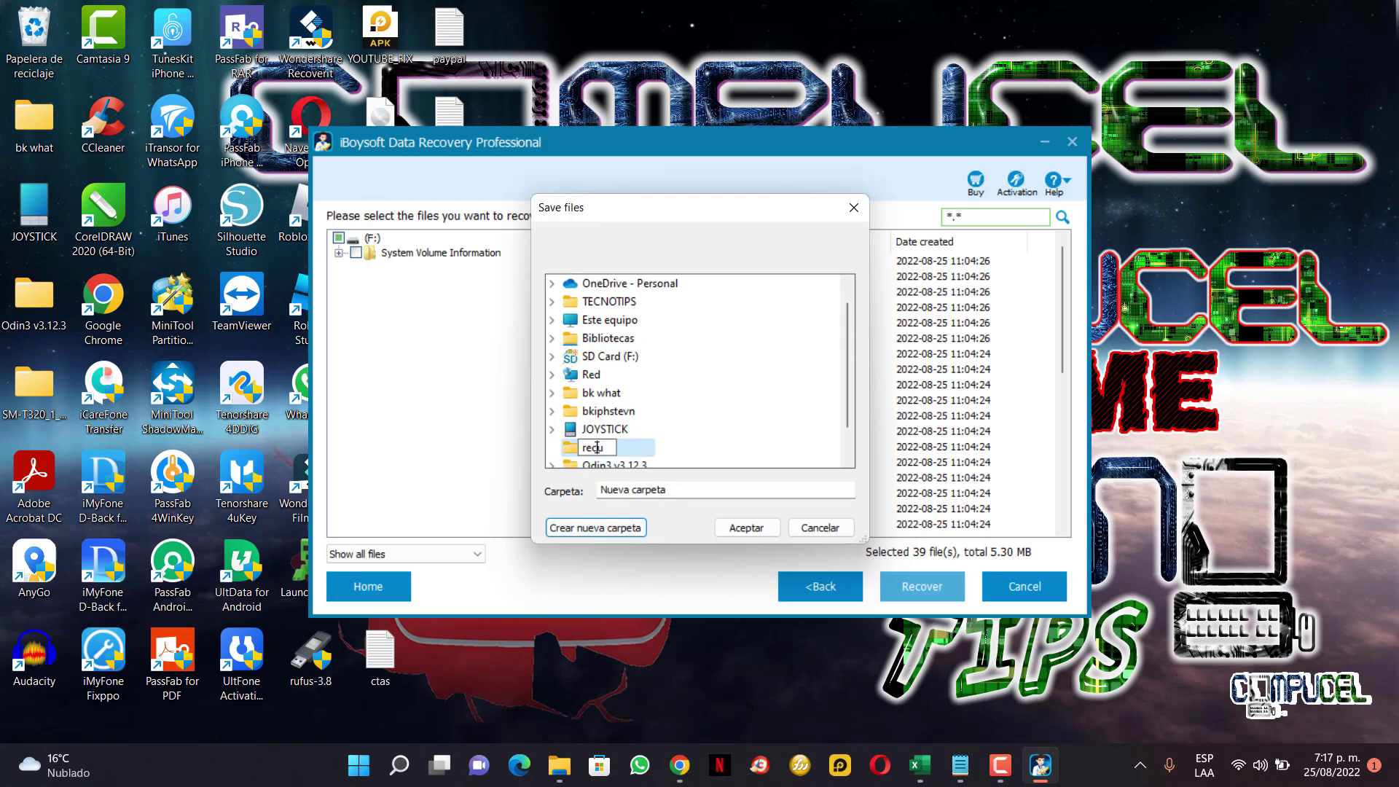
Recover the selected files into the recu folder and look through the recovered images.
{"action": "left_click", "coordinate": [635, 454]}
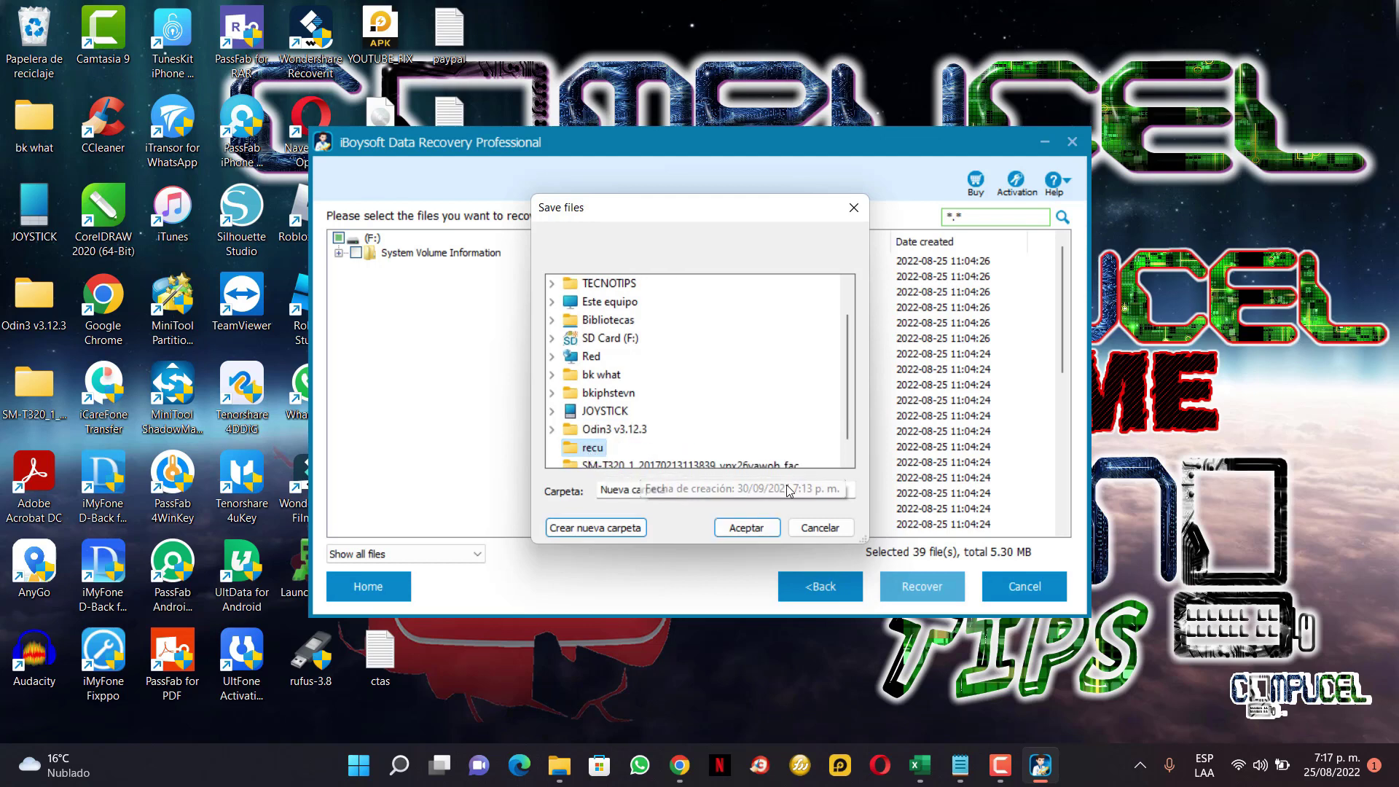
{"action": "left_click", "coordinate": [741, 530]}
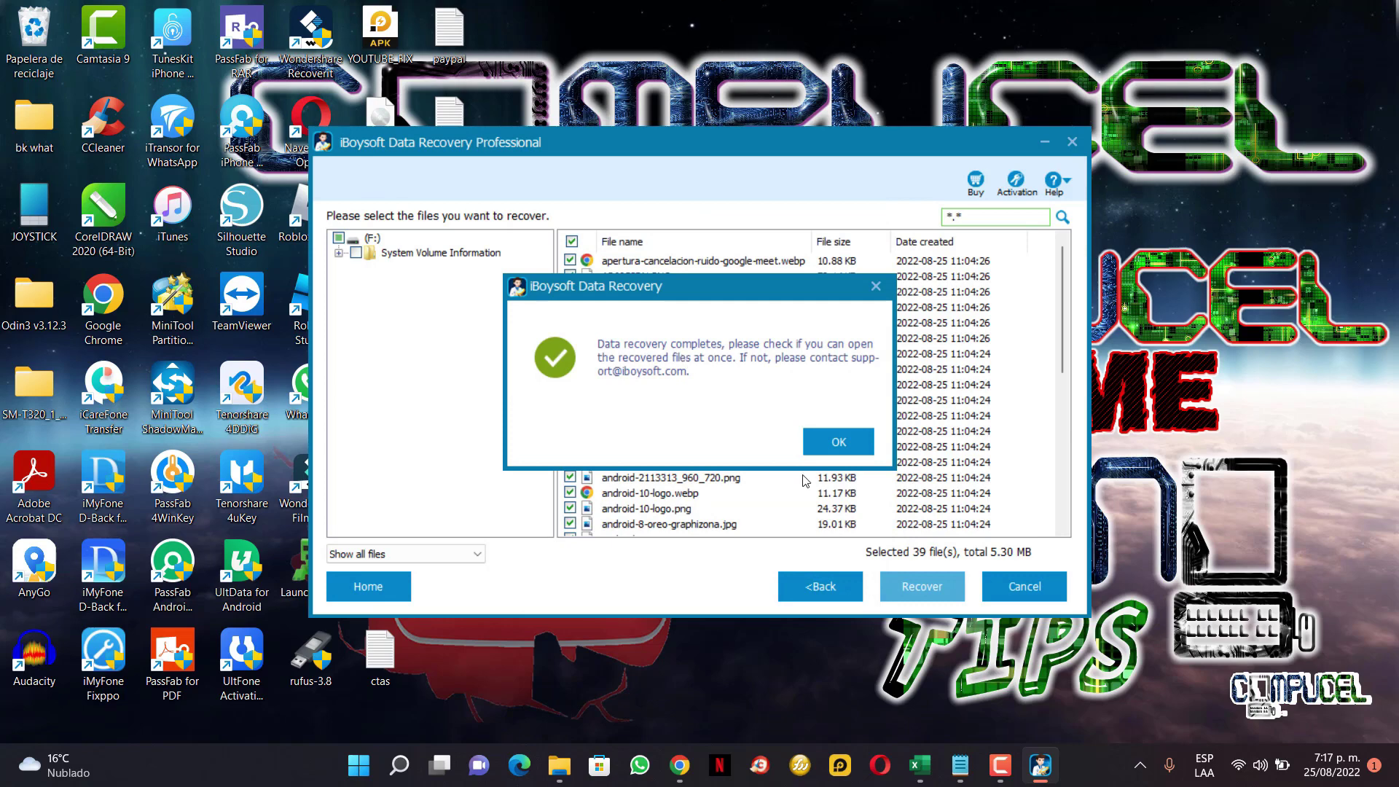
{"action": "left_click", "coordinate": [833, 451]}
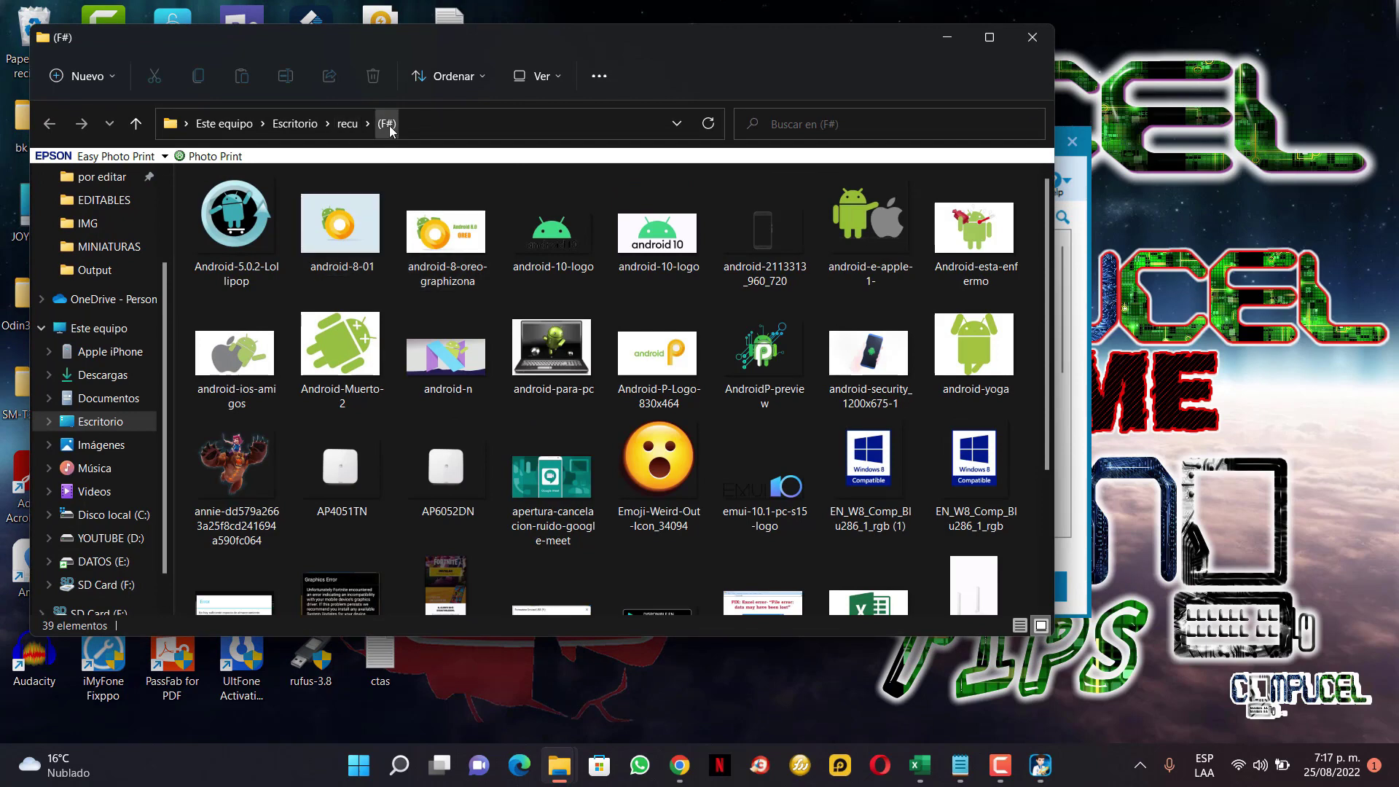
{"action": "scroll", "coordinate": [729, 493], "scroll_direction": "down", "scroll_amount": 3}
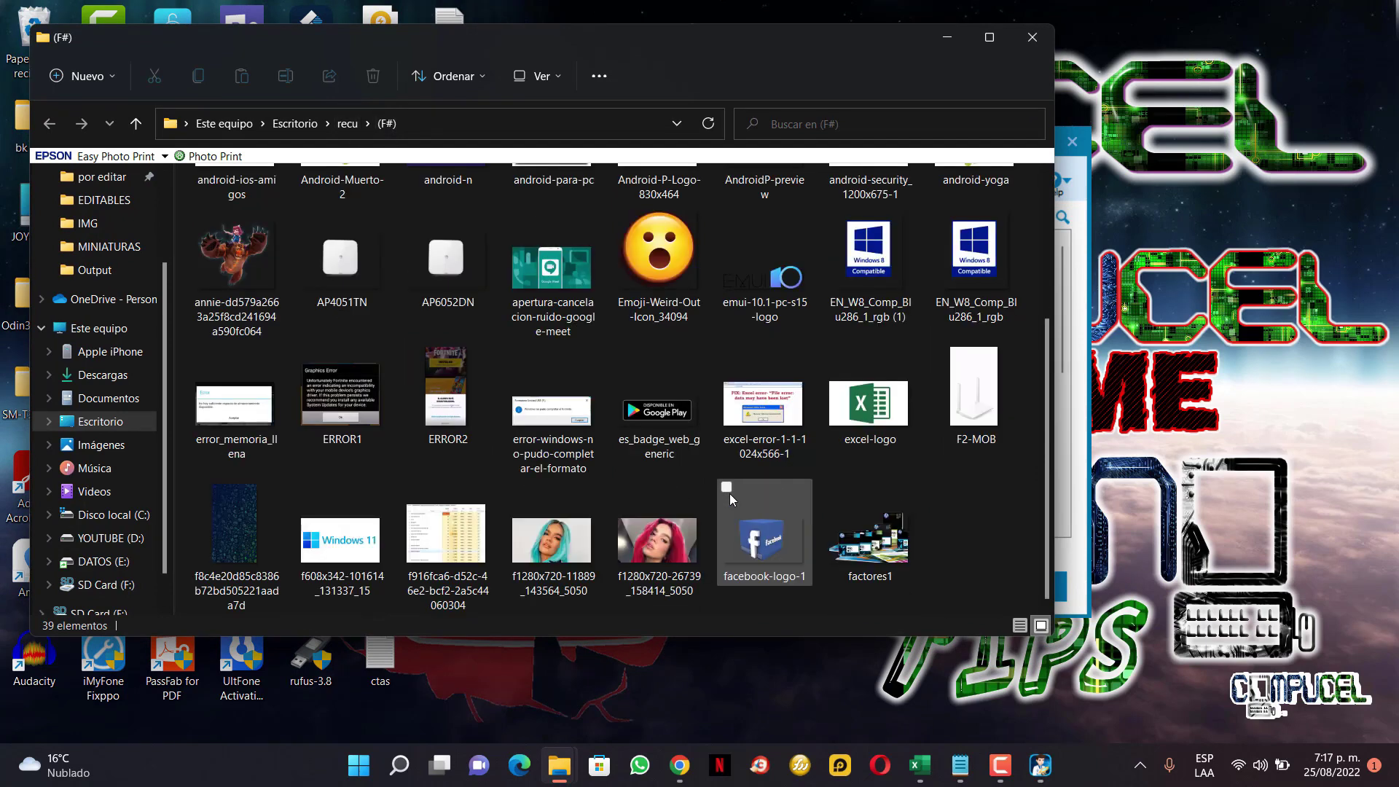
{"action": "scroll", "coordinate": [729, 492], "scroll_direction": "up", "scroll_amount": 3}
{"action": "scroll", "coordinate": [729, 492], "scroll_direction": "down", "scroll_amount": 3}
{"action": "scroll", "coordinate": [729, 493], "scroll_direction": "up", "scroll_amount": 3}
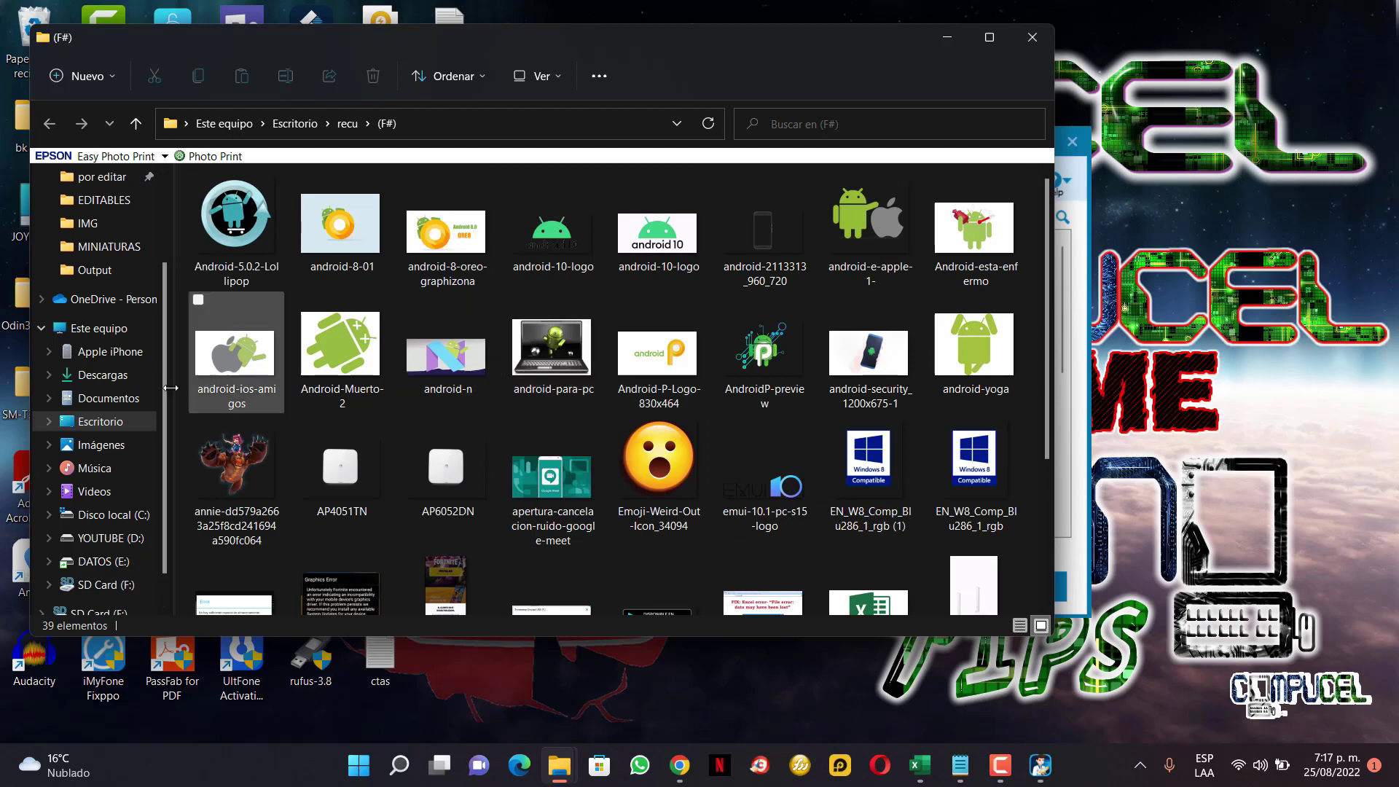
Quick-format the SD Card (F:) from Este equipo with the FAT file system and 32 kilobytes allocation size, then close the format dialog.
{"action": "left_click", "coordinate": [110, 331]}
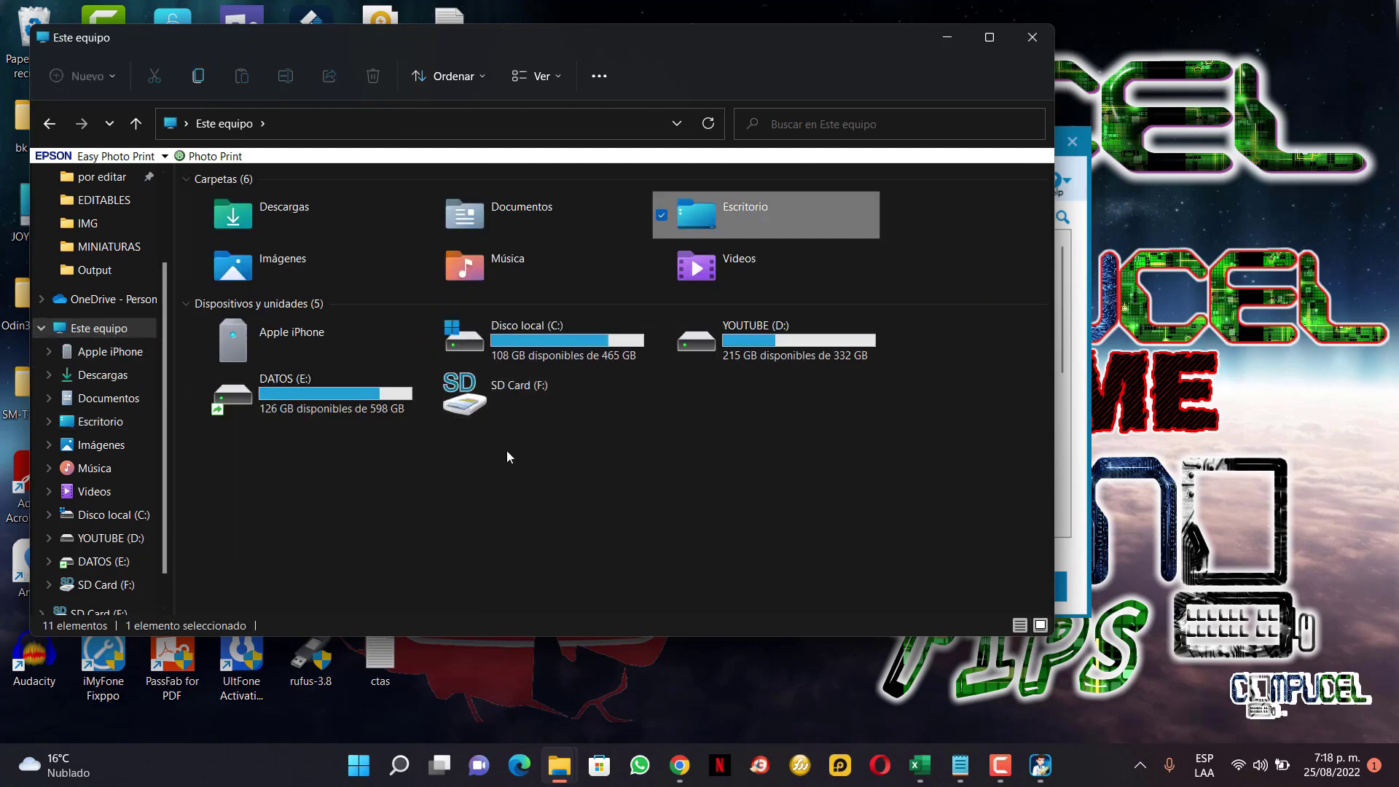
{"action": "double_click", "coordinate": [522, 387]}
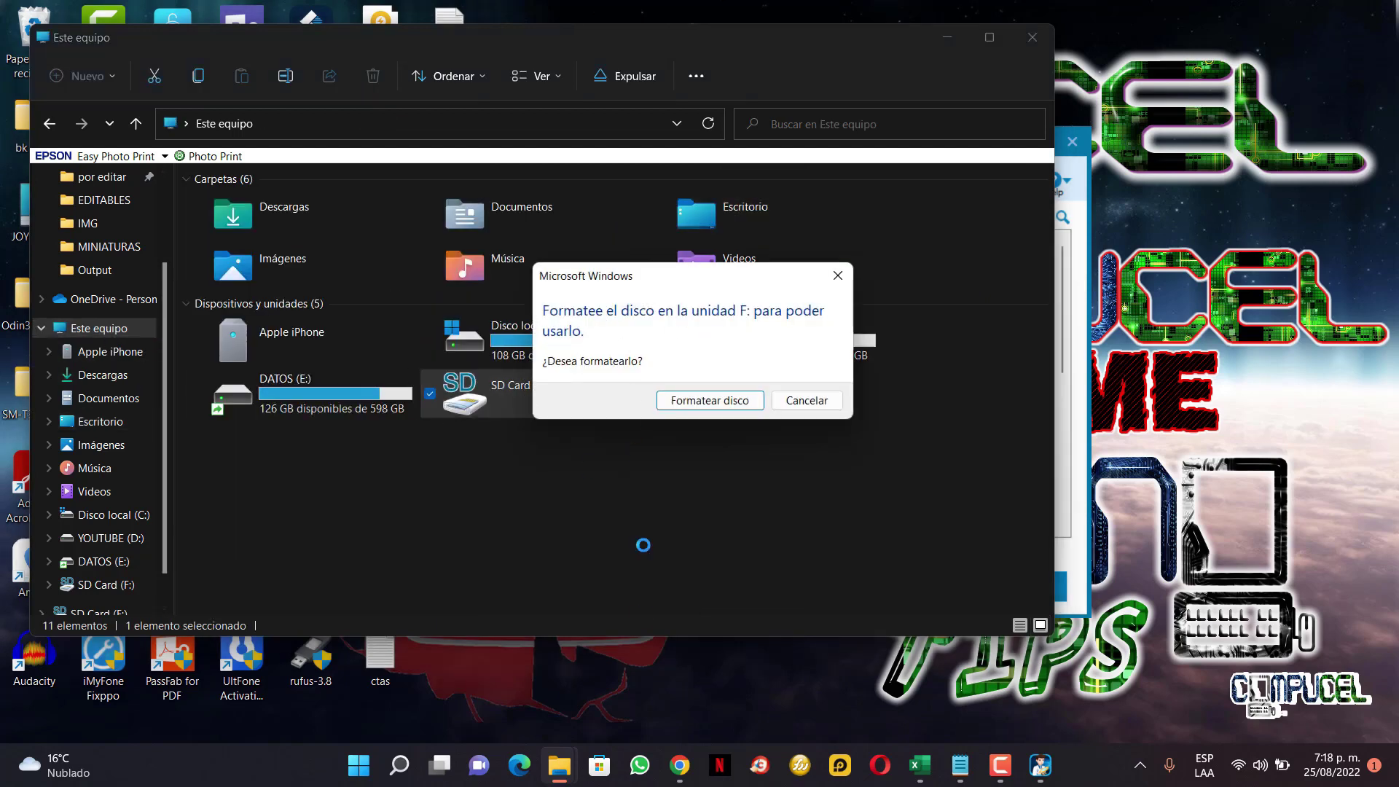
{"action": "left_click", "coordinate": [702, 401]}
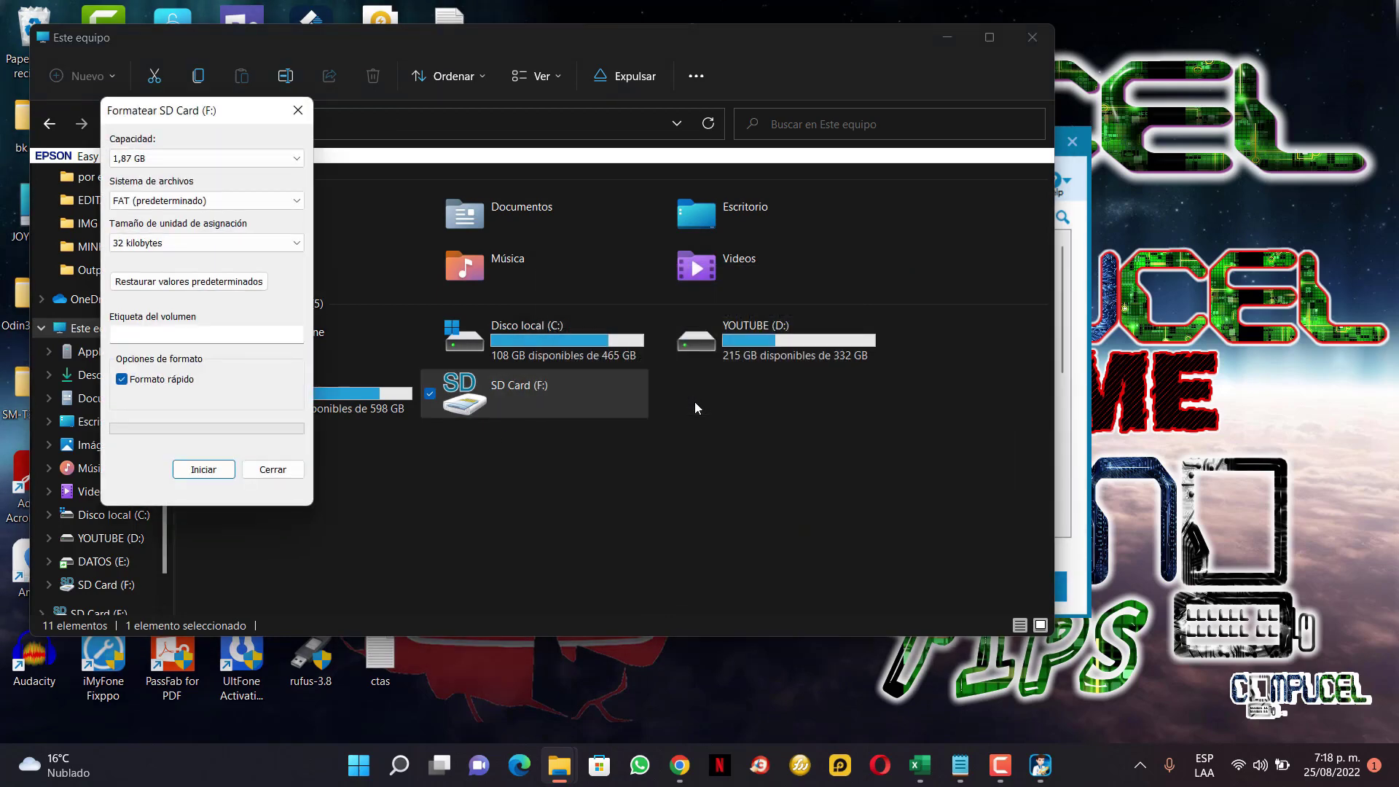
{"action": "left_click", "coordinate": [203, 469]}
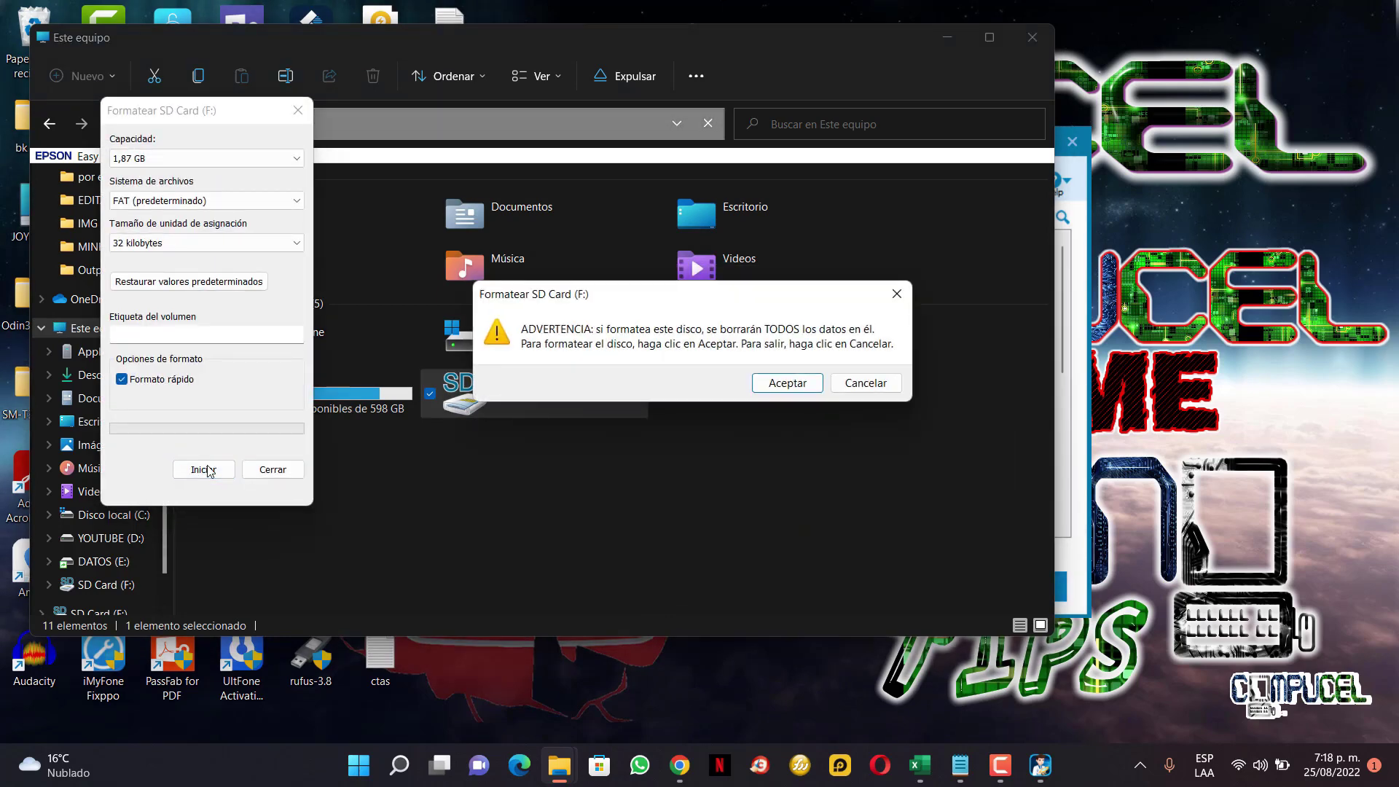
{"action": "left_click", "coordinate": [756, 378]}
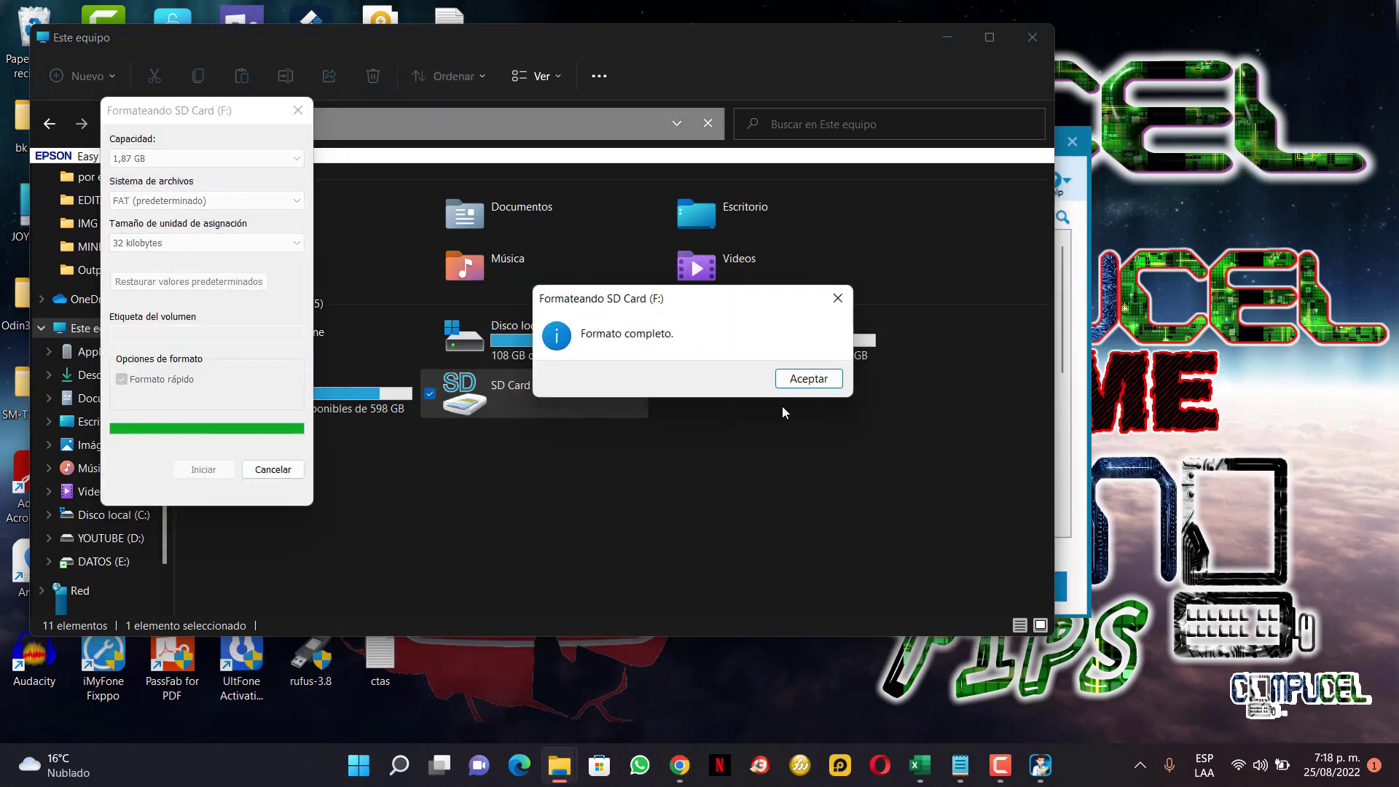
{"action": "left_click", "coordinate": [808, 388]}
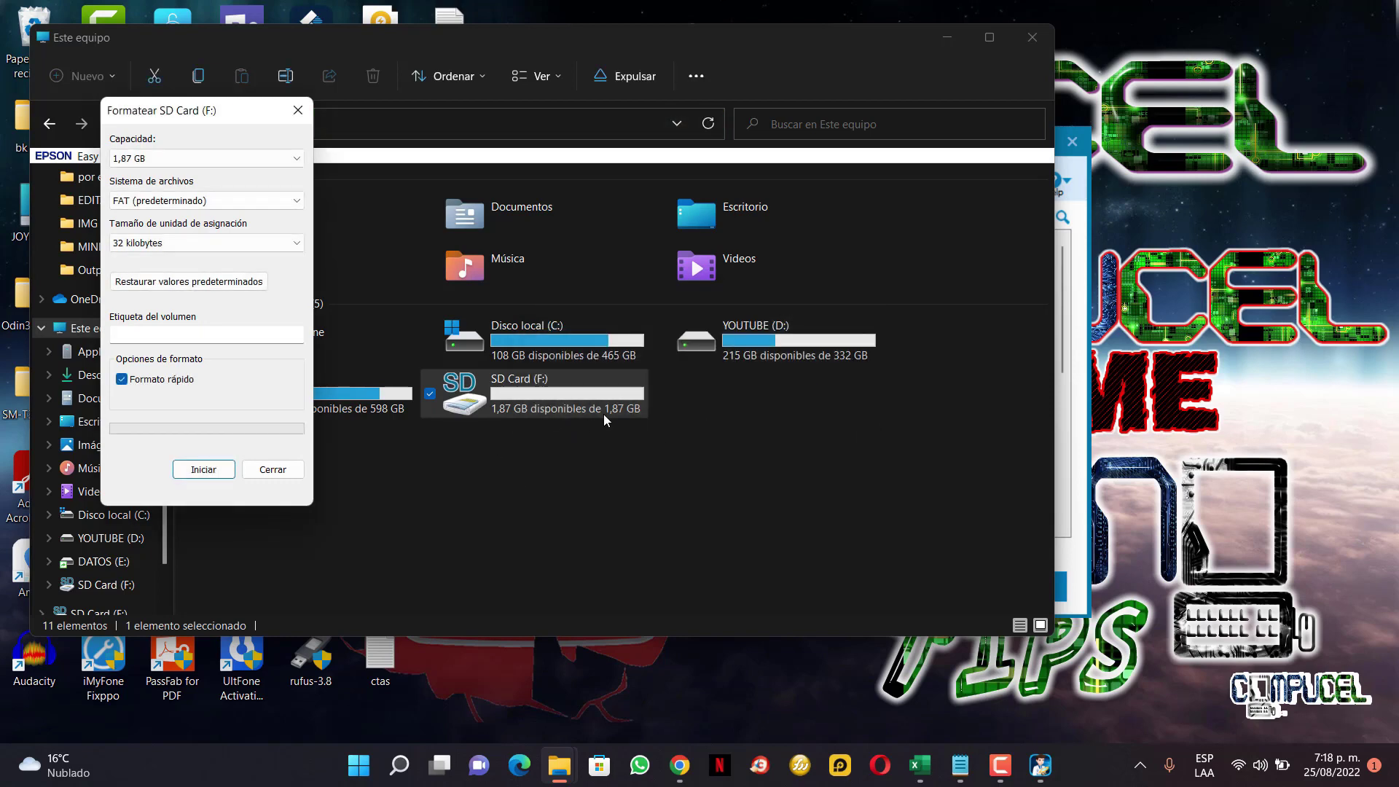
{"action": "left_click", "coordinate": [273, 469]}
{"action": "left_click", "coordinate": [544, 463]}
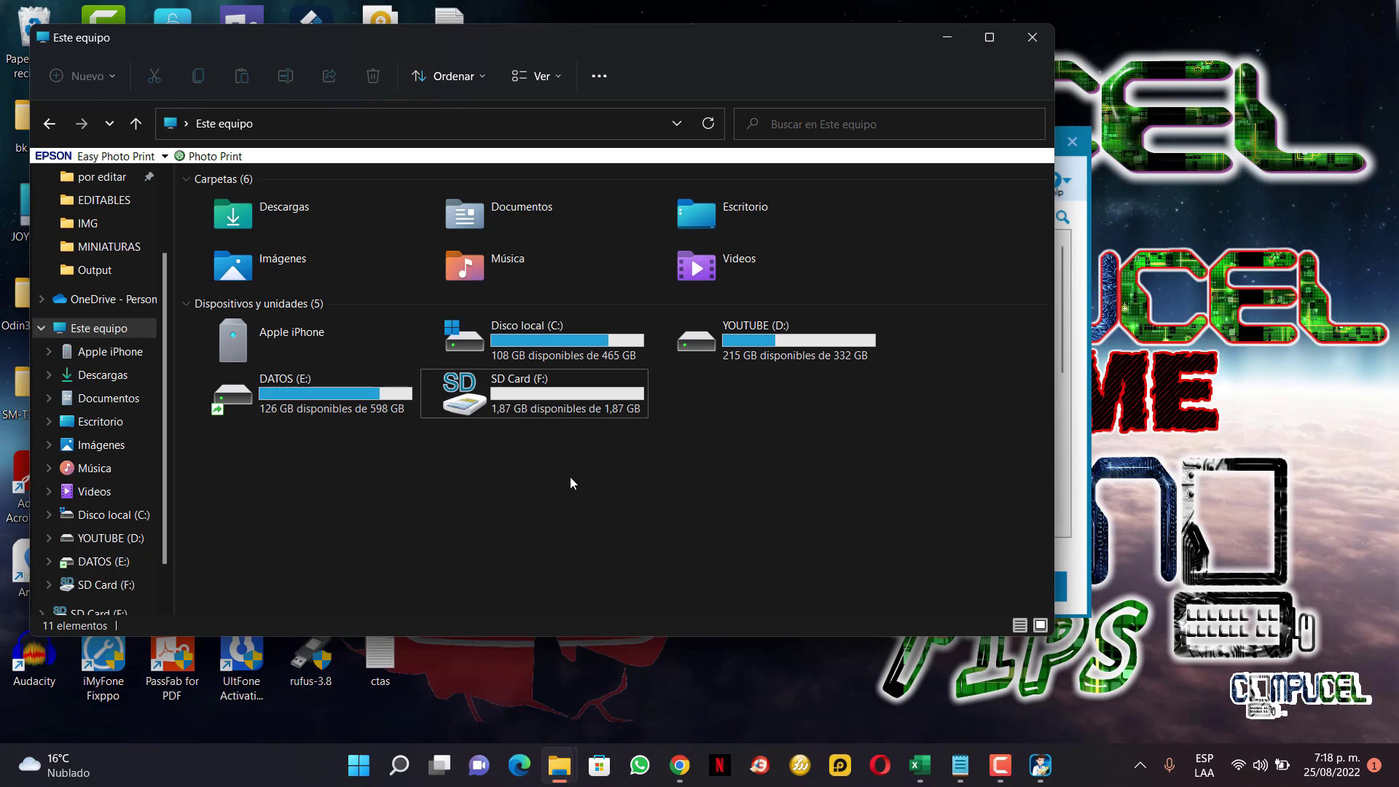
Return to iBoysoft Data Recovery and run a deep scan on the unnamed 244.94 MB FAT32 drive.
{"action": "left_click", "coordinate": [947, 37]}
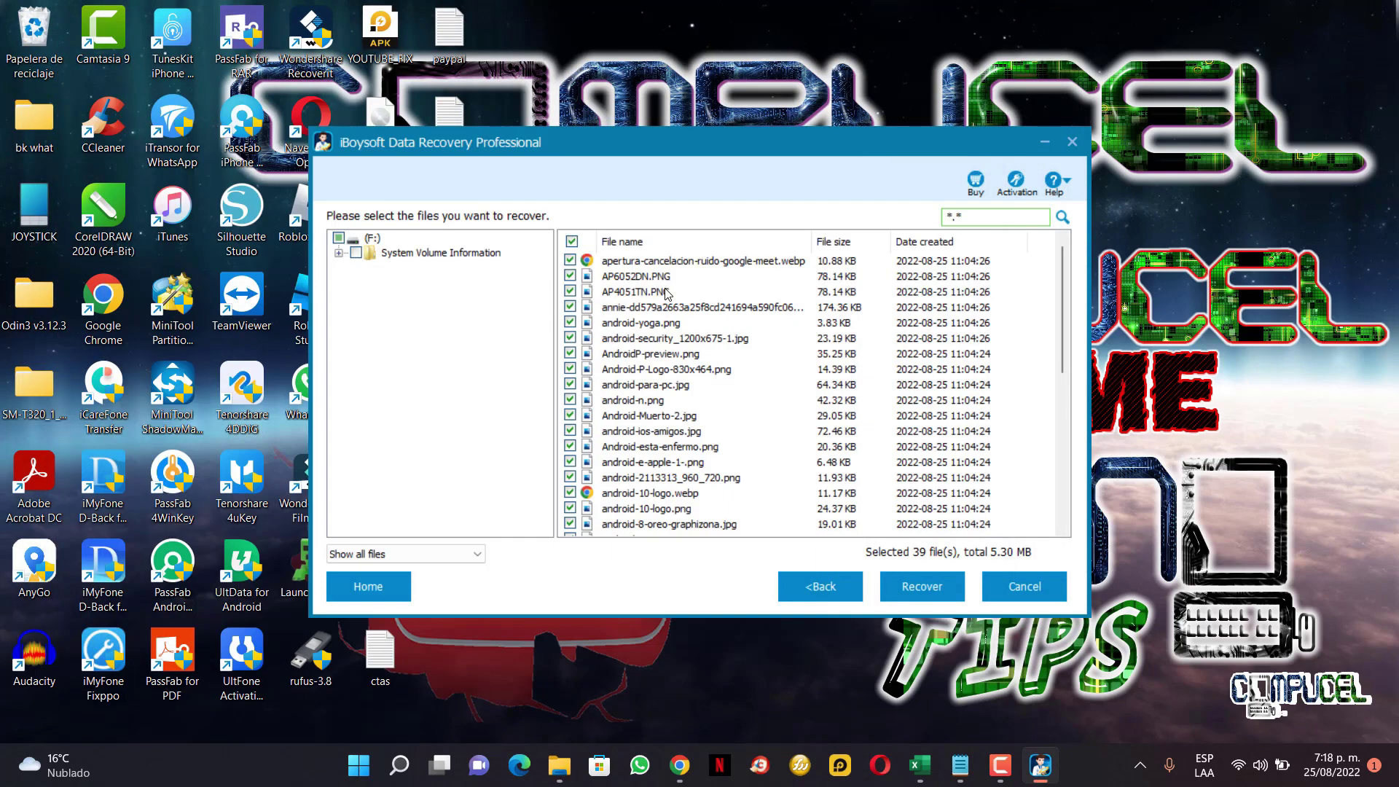
{"action": "left_click", "coordinate": [808, 585]}
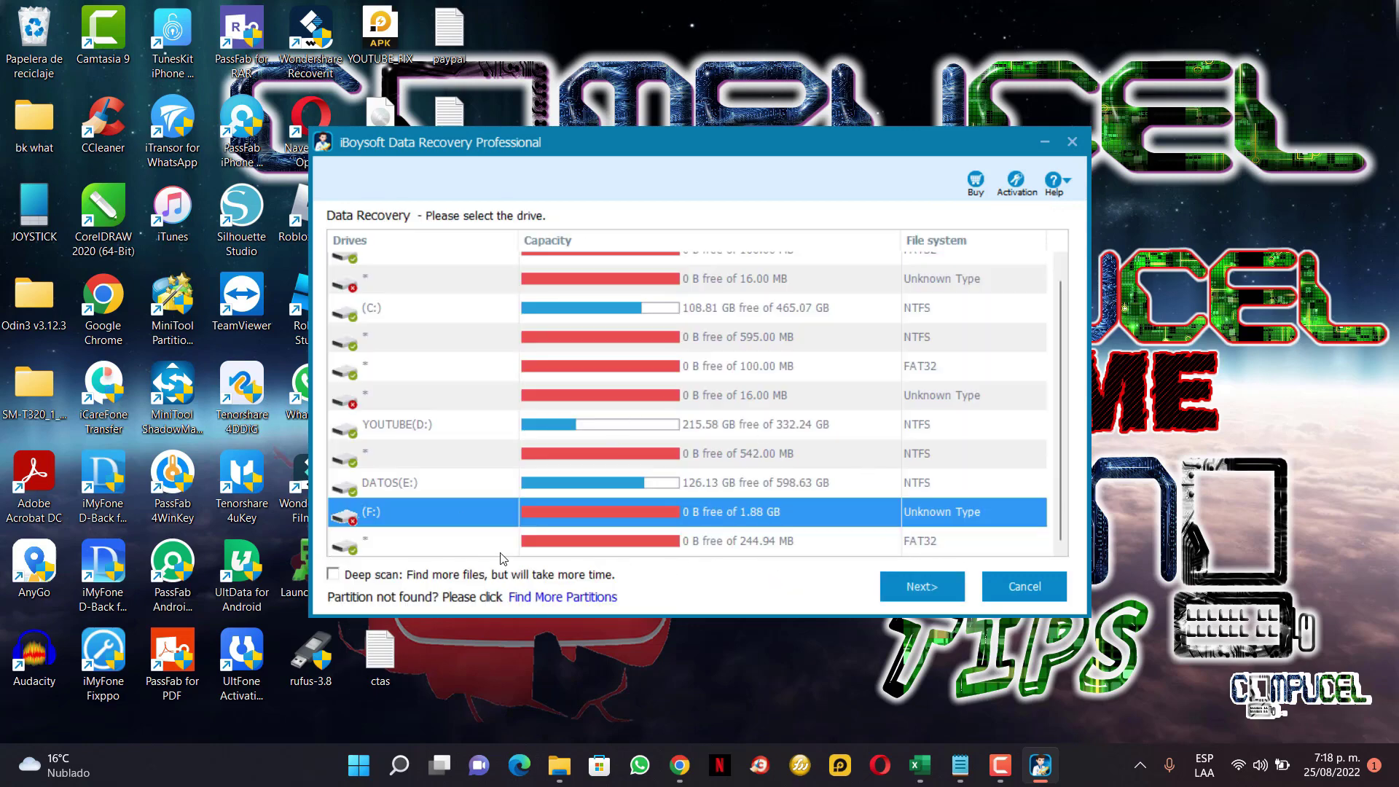
{"action": "left_click", "coordinate": [625, 542]}
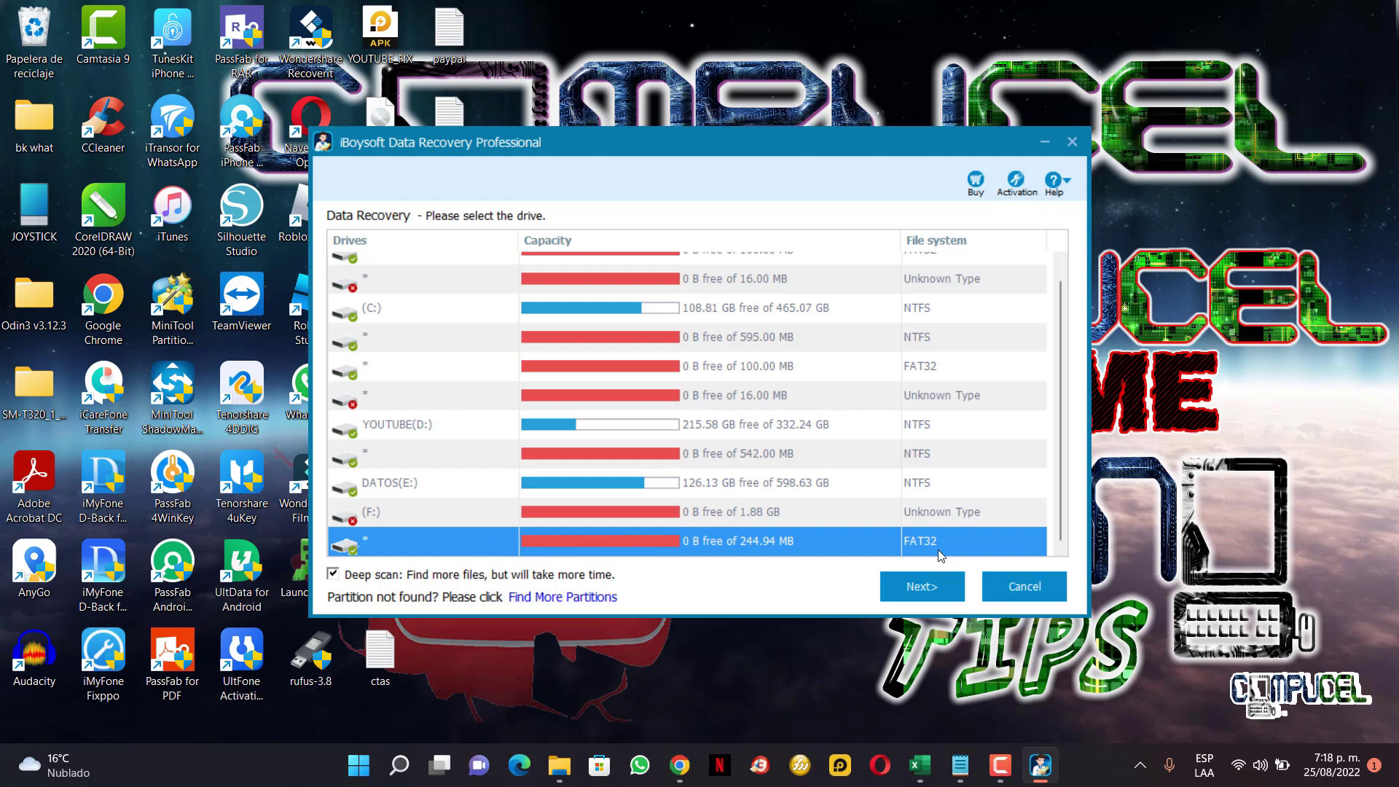
{"action": "left_click", "coordinate": [905, 589]}
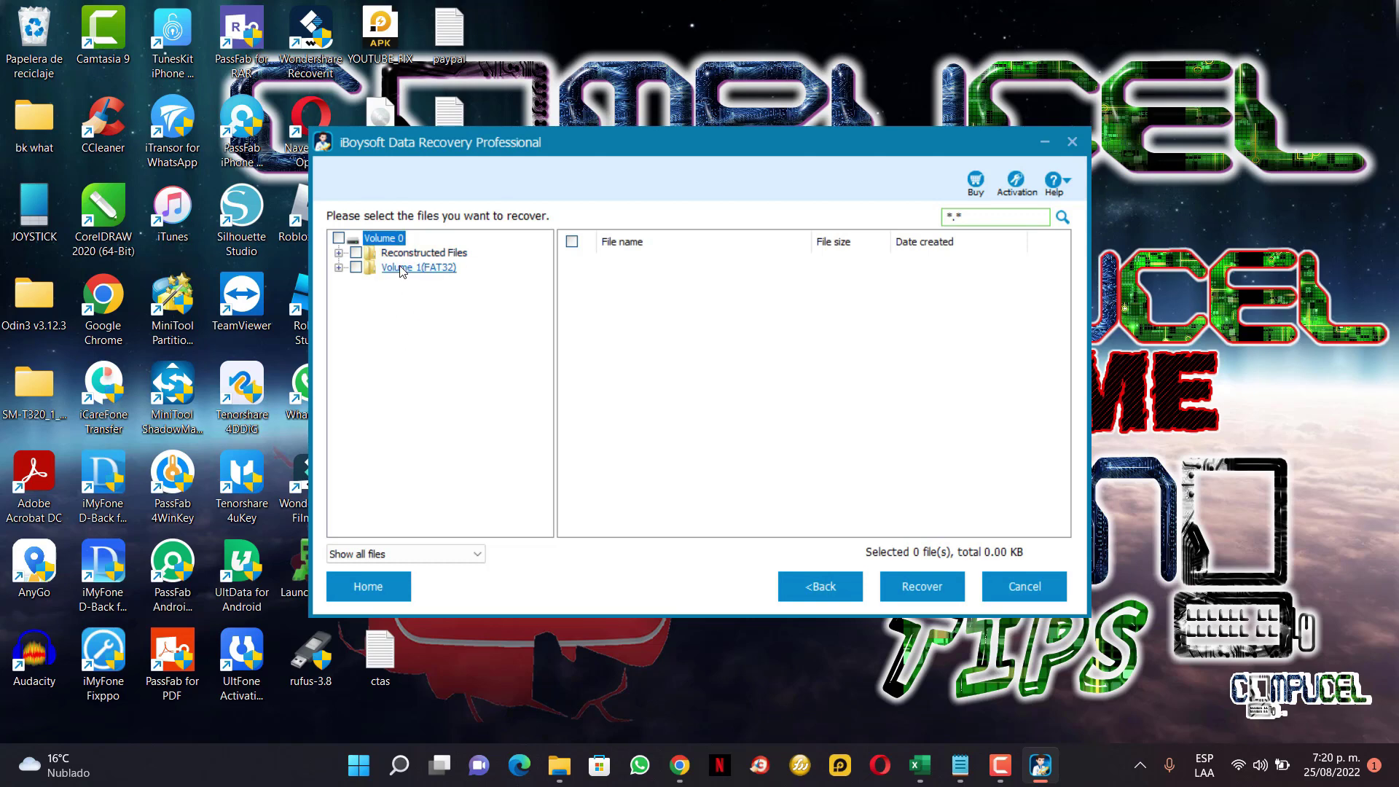
Expand Reconstructed Files and Volume 1(FAT32), review the files found in Volume 1(FAT32) and select all of them for recovery.
{"action": "left_click", "coordinate": [338, 253]}
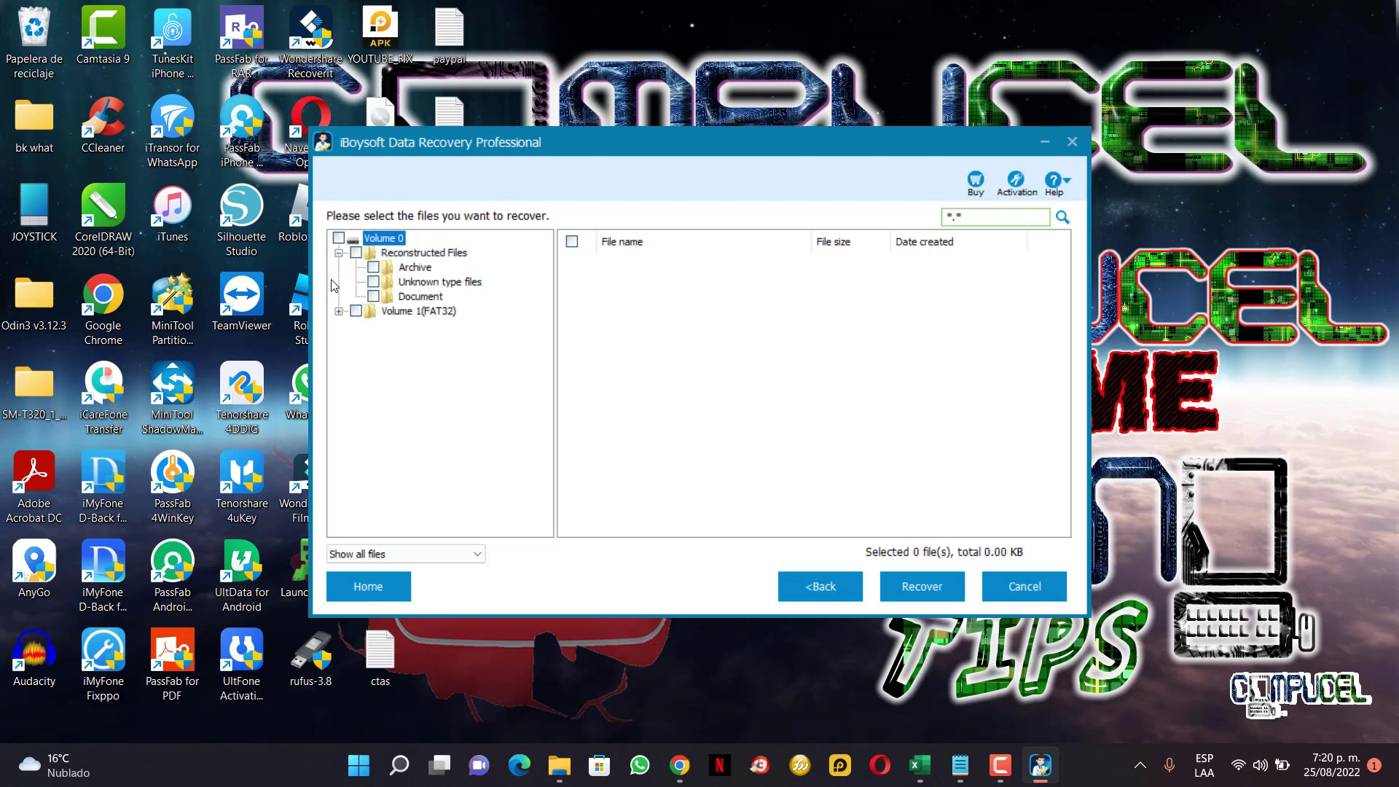
{"action": "left_click", "coordinate": [338, 312]}
{"action": "left_click", "coordinate": [403, 312]}
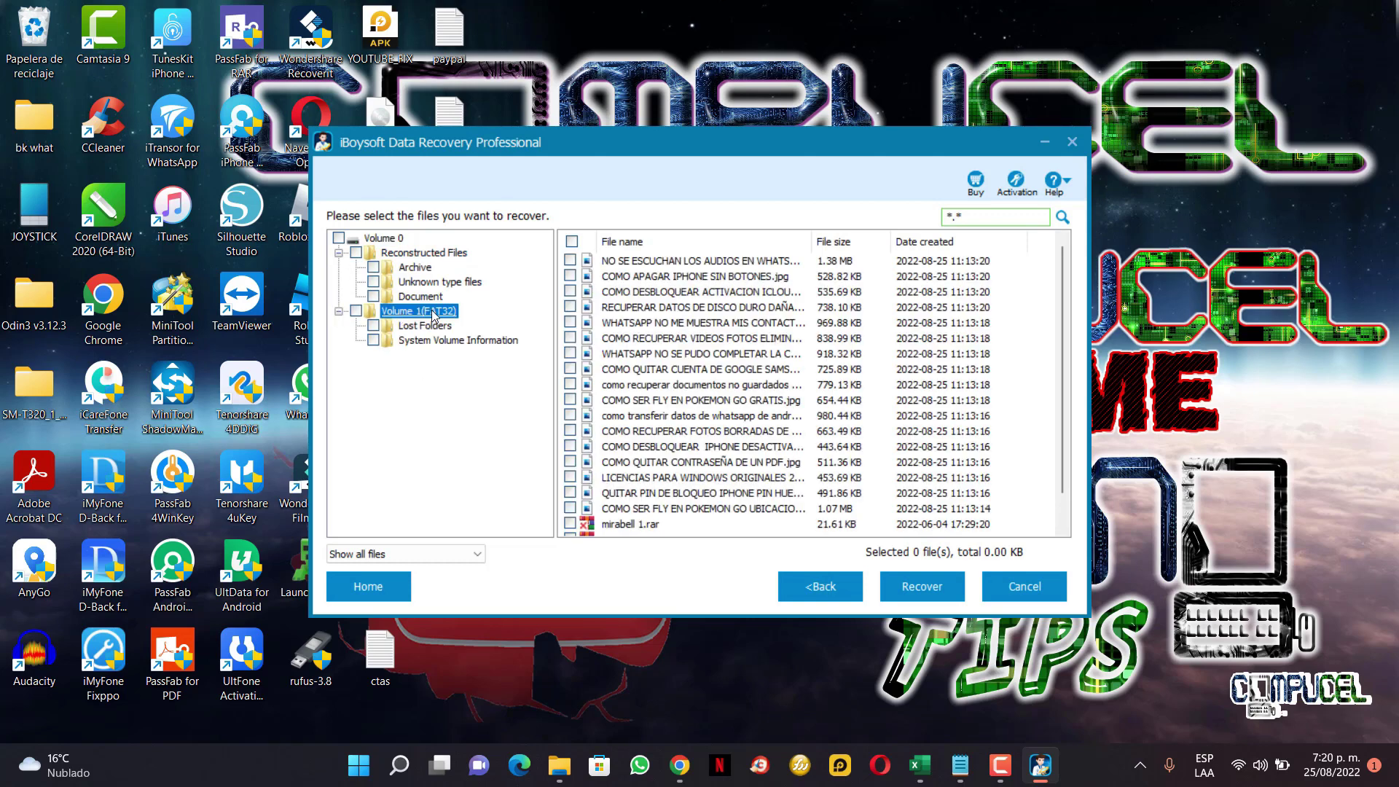
{"action": "scroll", "coordinate": [684, 353], "scroll_direction": "down", "scroll_amount": 1}
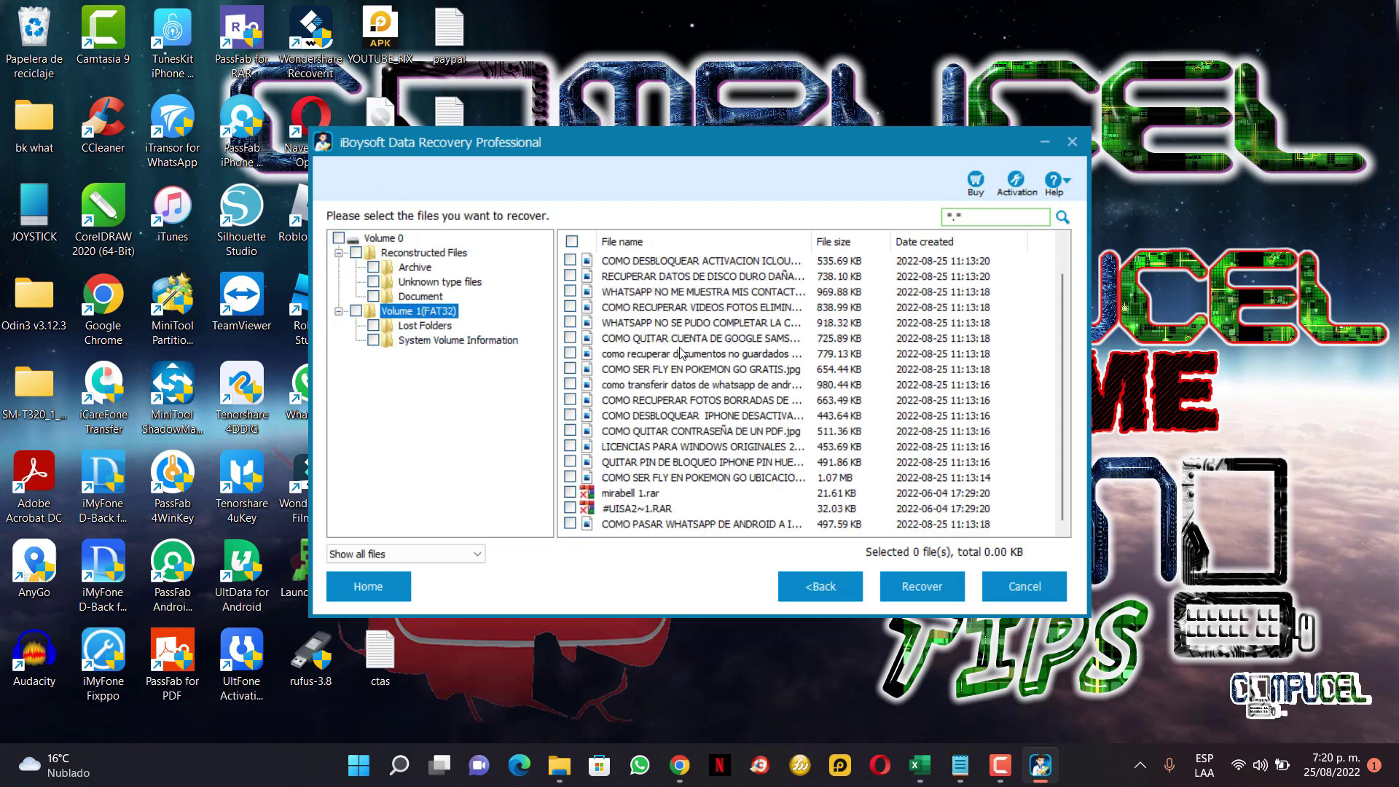
{"action": "scroll", "coordinate": [683, 354], "scroll_direction": "up", "scroll_amount": 1}
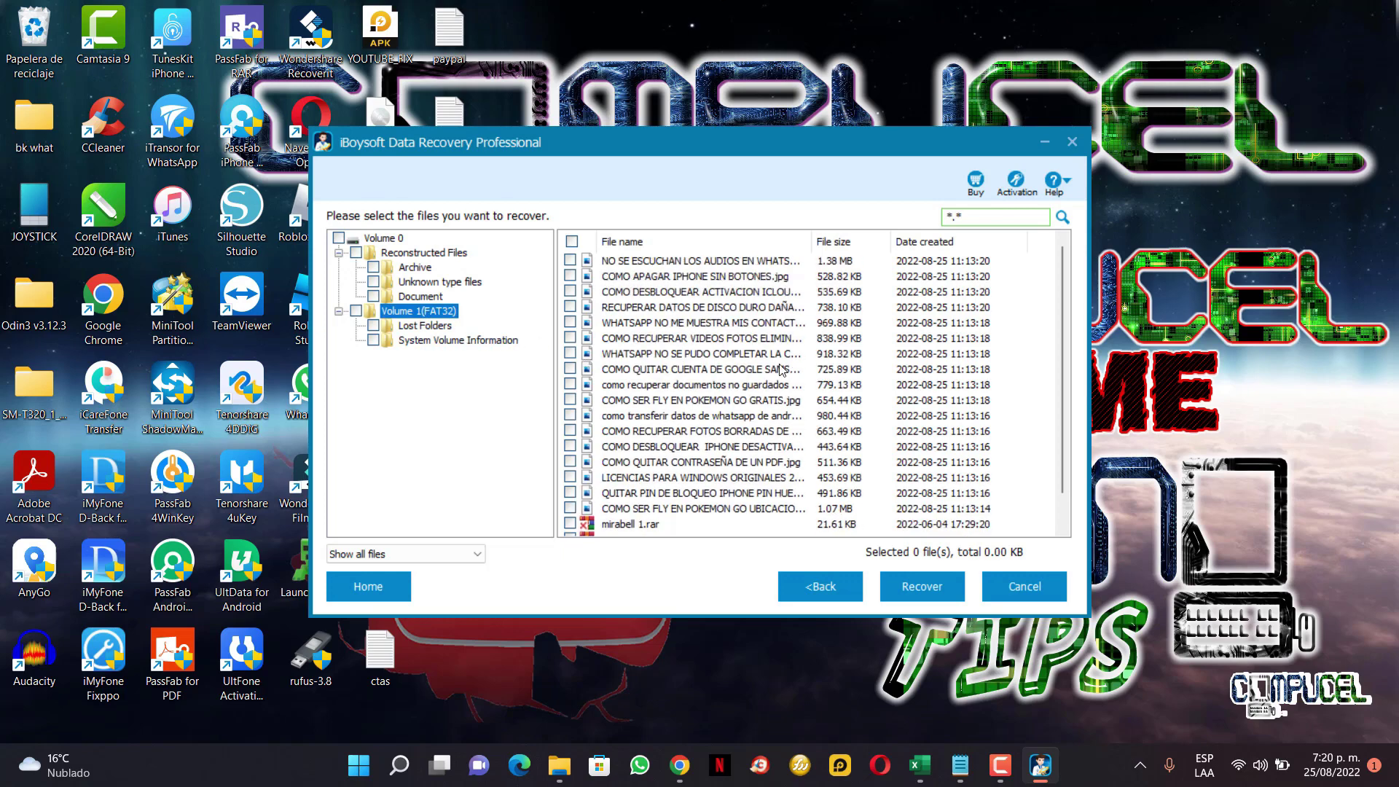
{"action": "scroll", "coordinate": [773, 383], "scroll_direction": "down", "scroll_amount": 1}
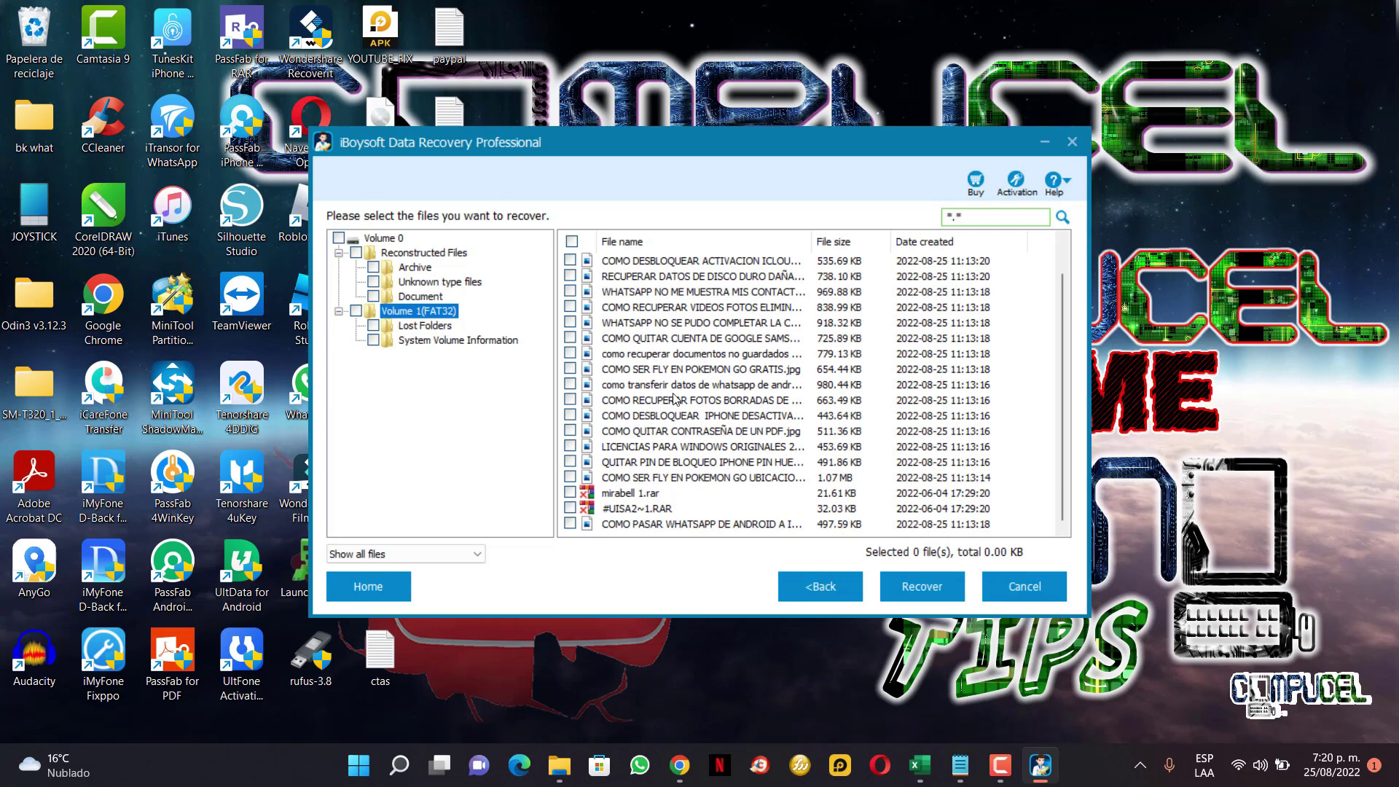
{"action": "scroll", "coordinate": [677, 398], "scroll_direction": "up", "scroll_amount": 1}
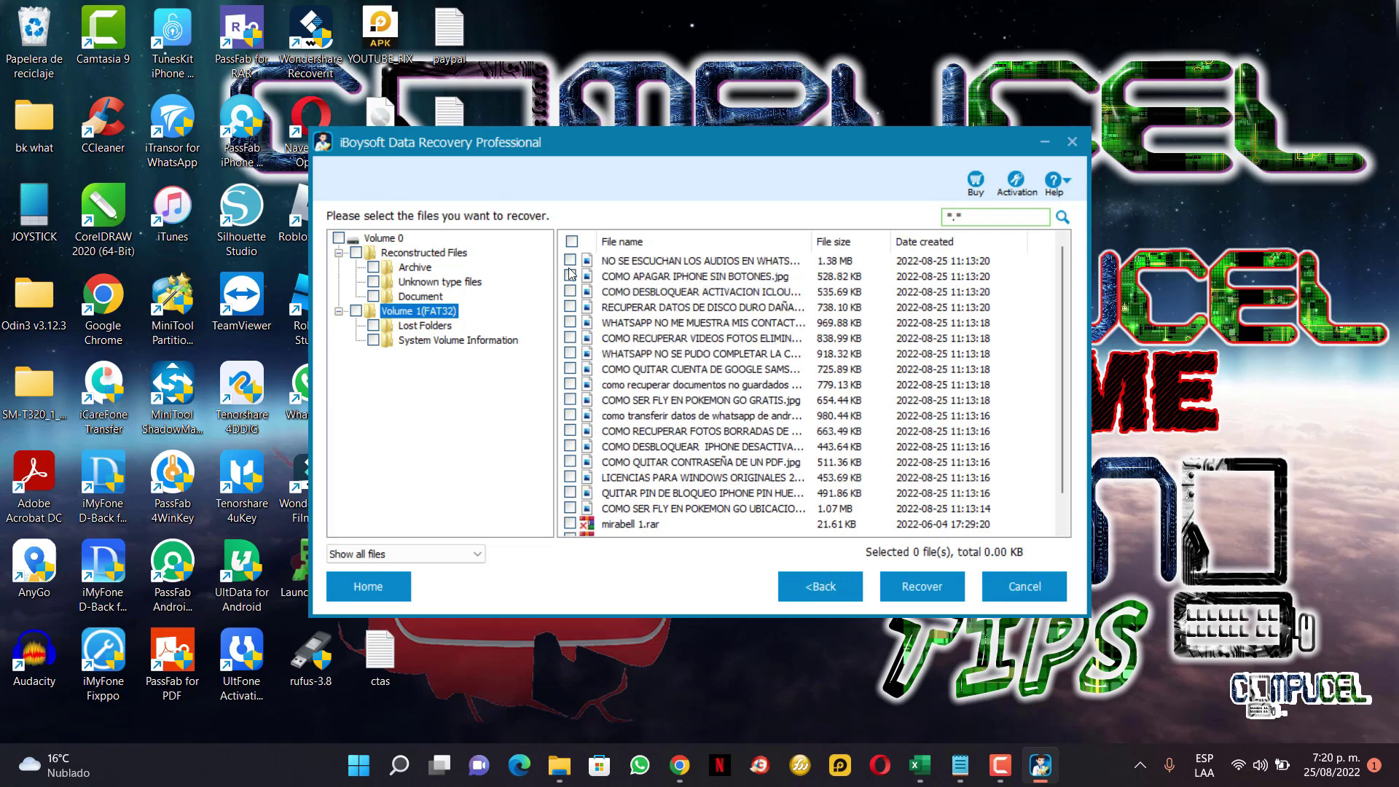
{"action": "left_click", "coordinate": [572, 241]}
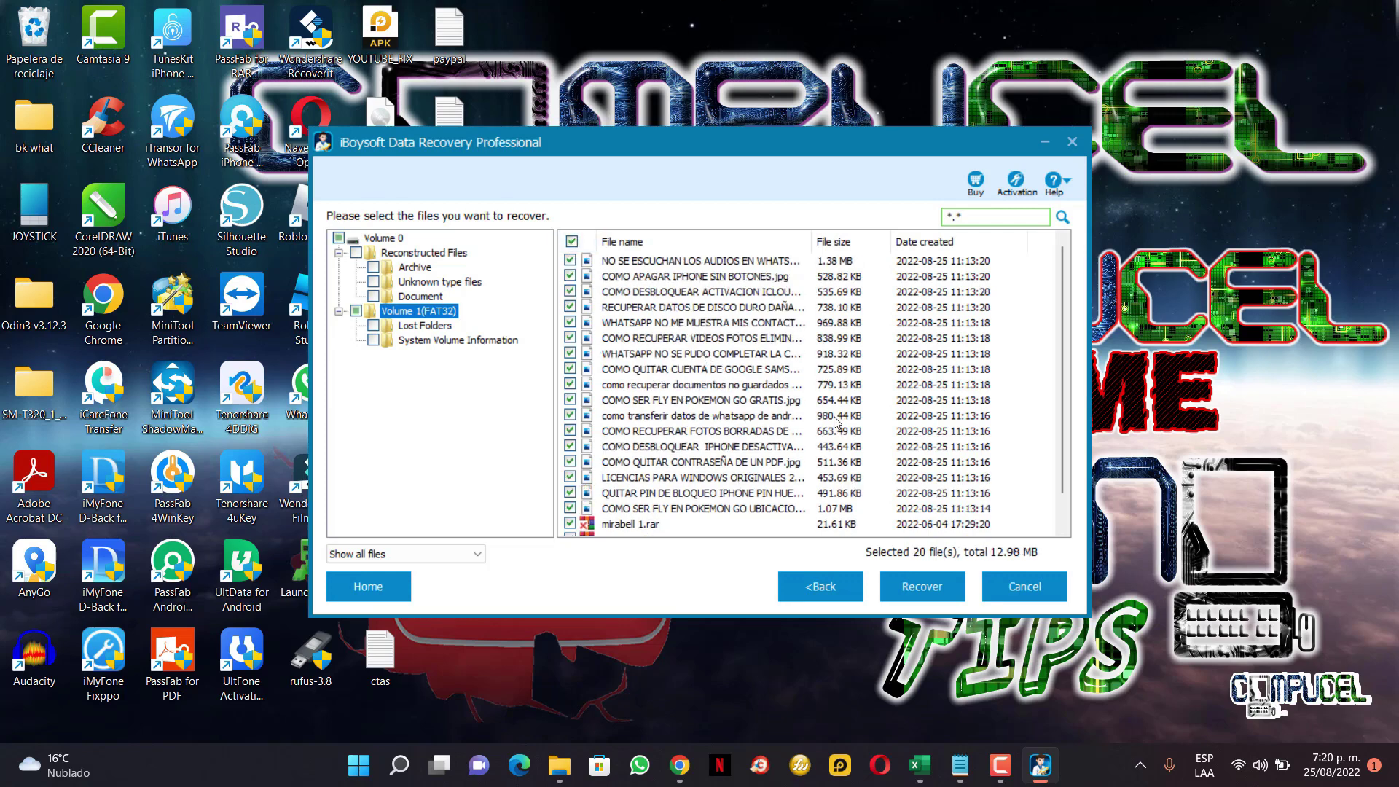
Recover the selected files into the recu folder in Escritorio, check the recovered files in its Volume 0 folder and close that window.
{"action": "left_click", "coordinate": [921, 586]}
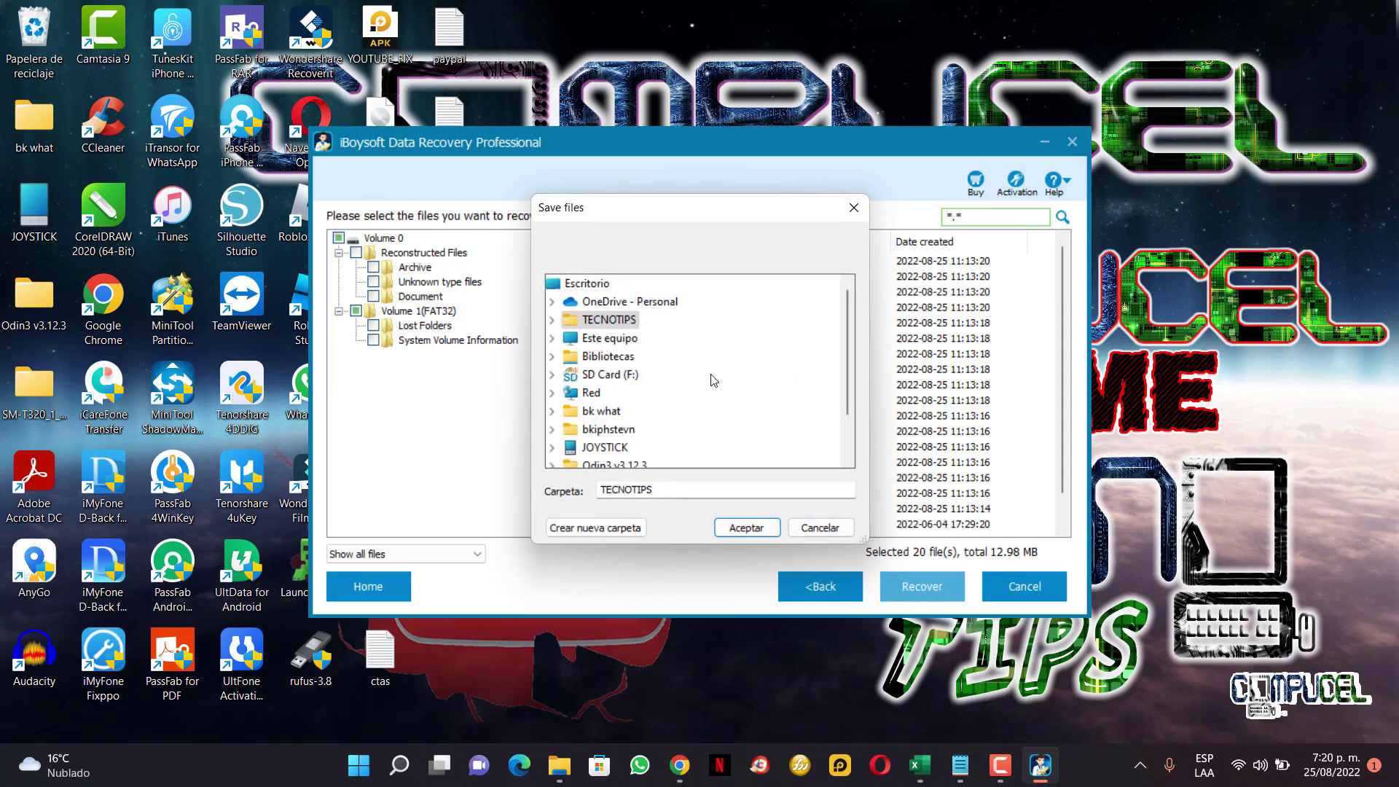
{"action": "scroll", "coordinate": [667, 405], "scroll_direction": "down", "scroll_amount": 2}
{"action": "scroll", "coordinate": [667, 406], "scroll_direction": "up", "scroll_amount": 2}
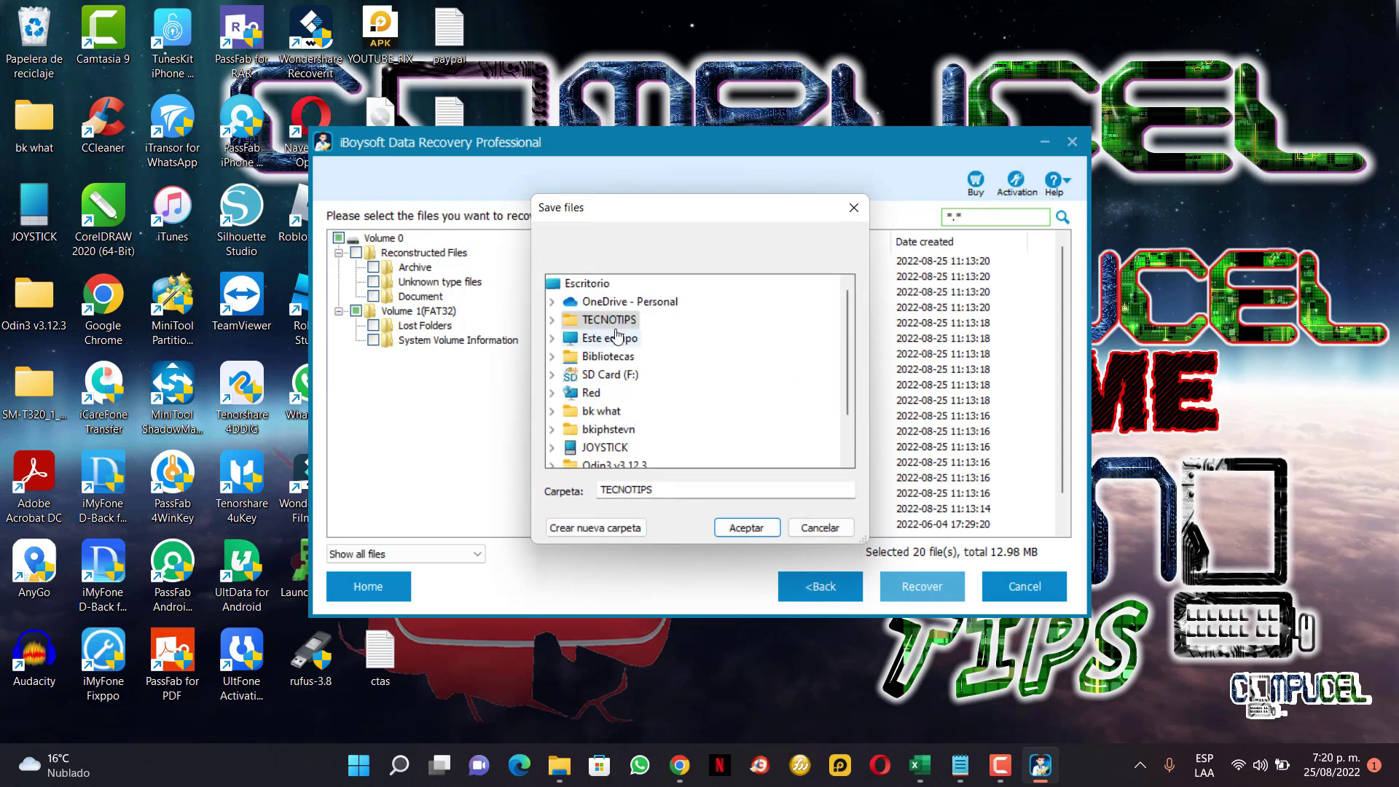
{"action": "left_click", "coordinate": [588, 283]}
{"action": "scroll", "coordinate": [696, 396], "scroll_direction": "down", "scroll_amount": 1}
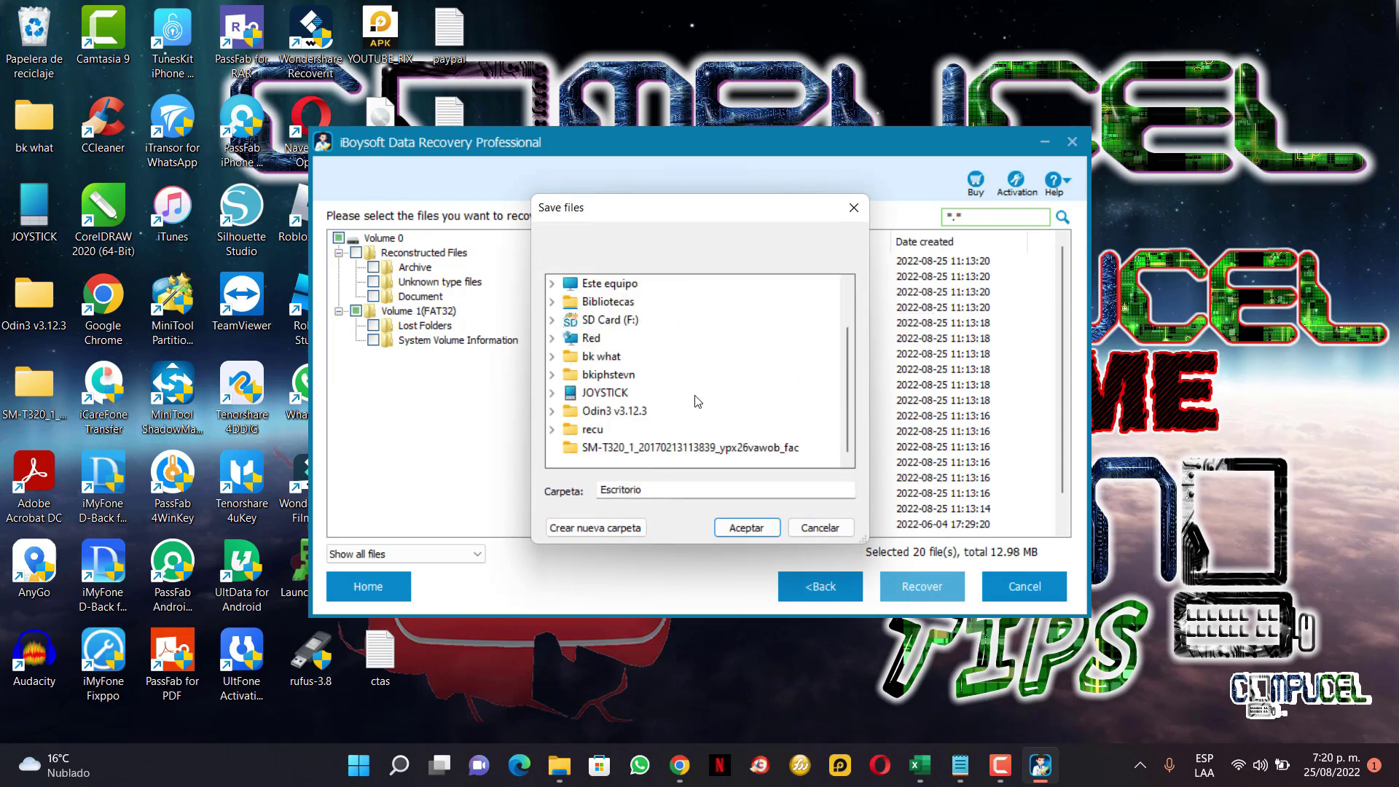
{"action": "left_click", "coordinate": [593, 443]}
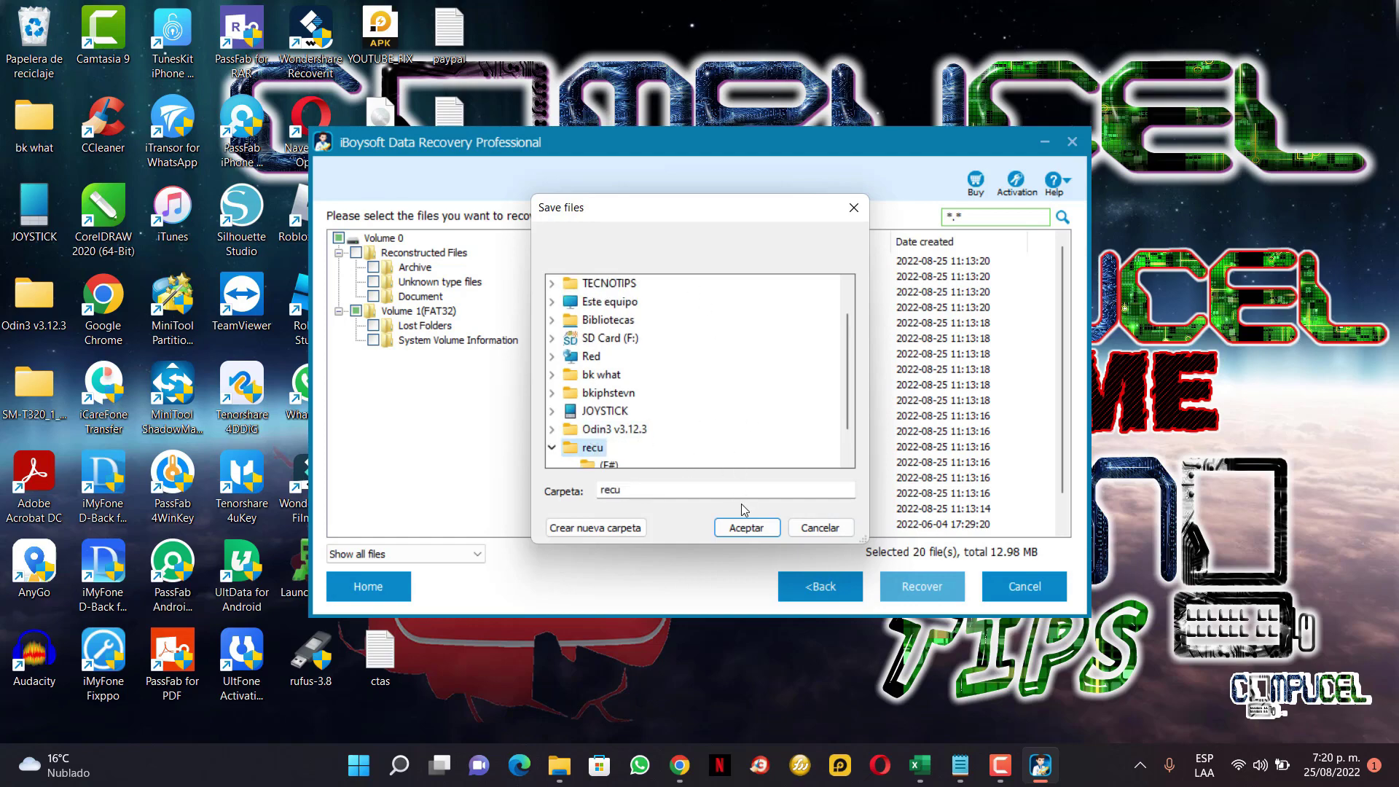
{"action": "left_click", "coordinate": [750, 531]}
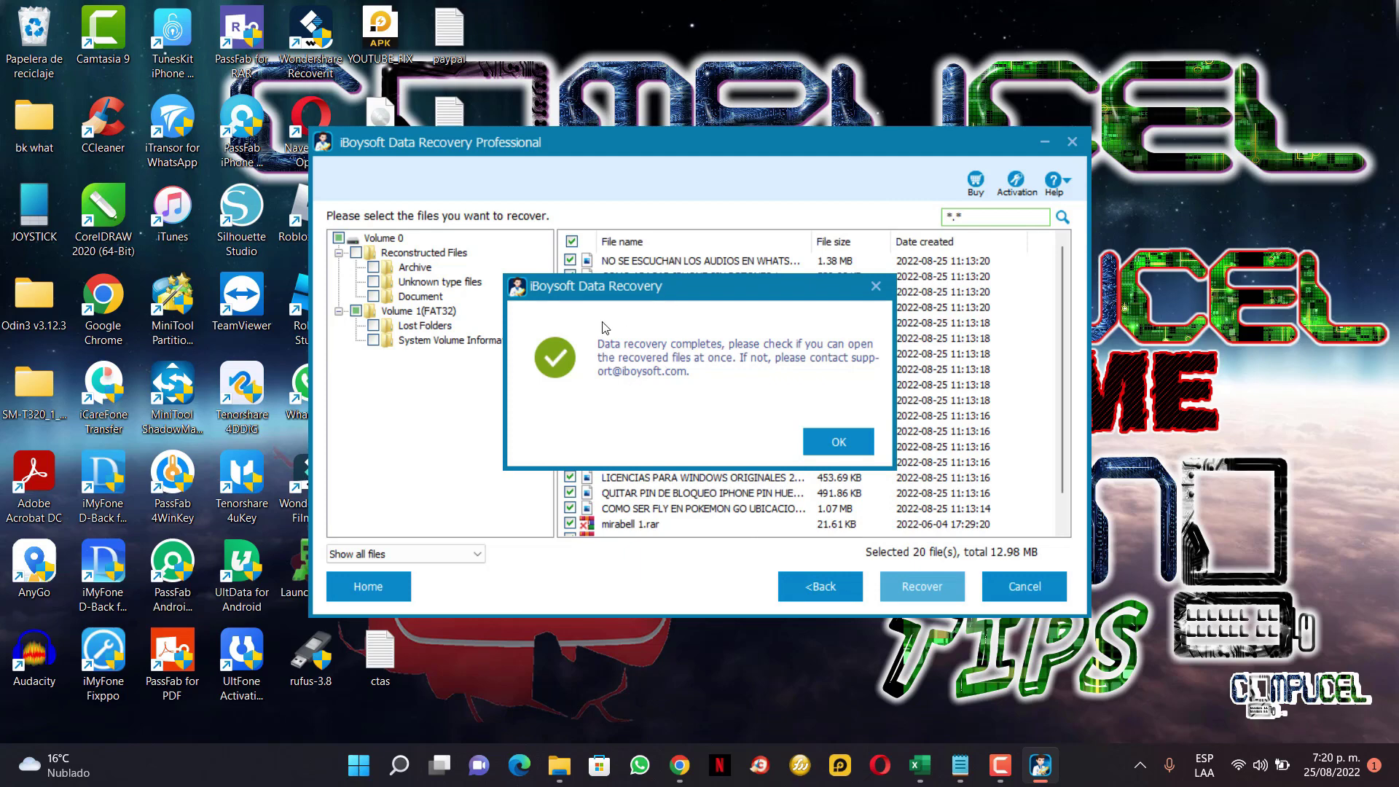
{"action": "left_click", "coordinate": [809, 447]}
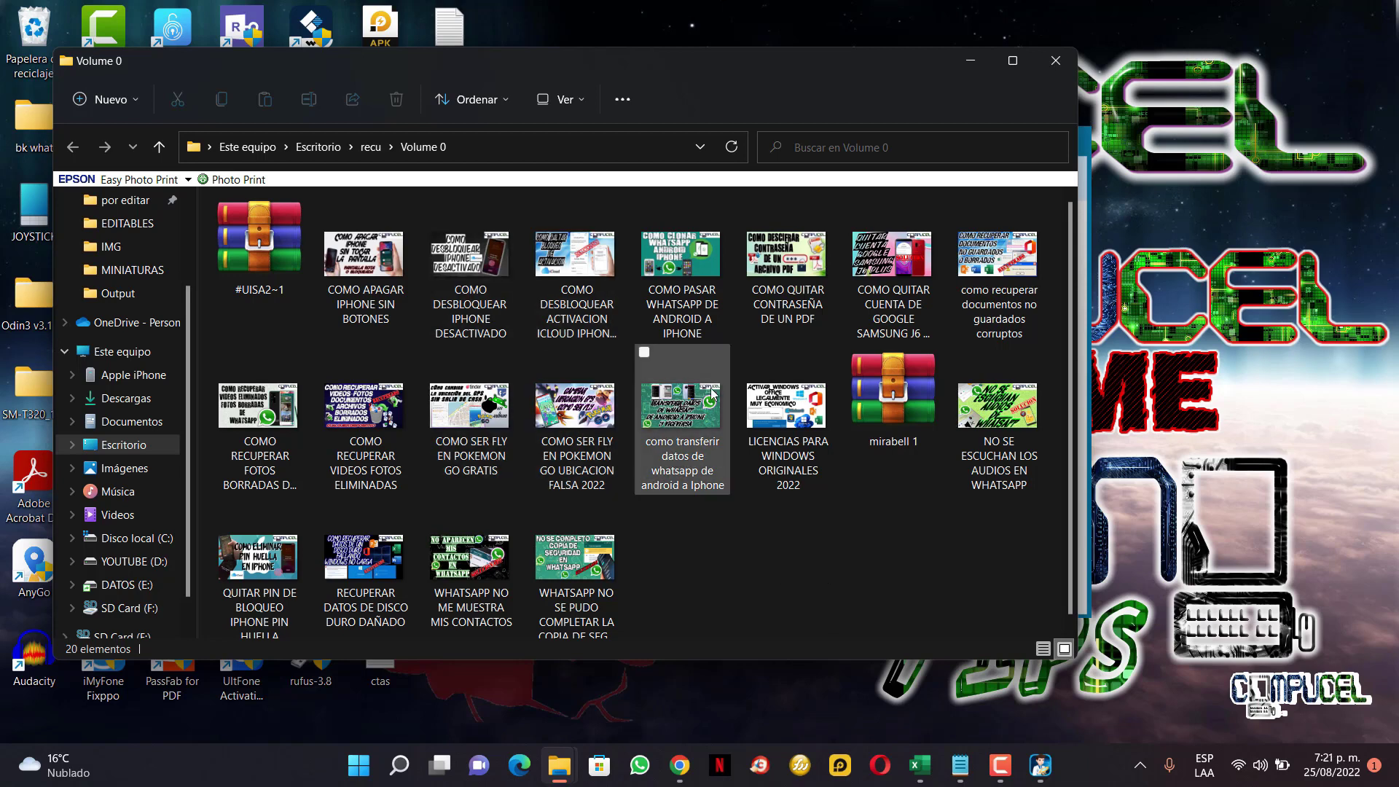
{"action": "left_click", "coordinate": [1056, 68]}
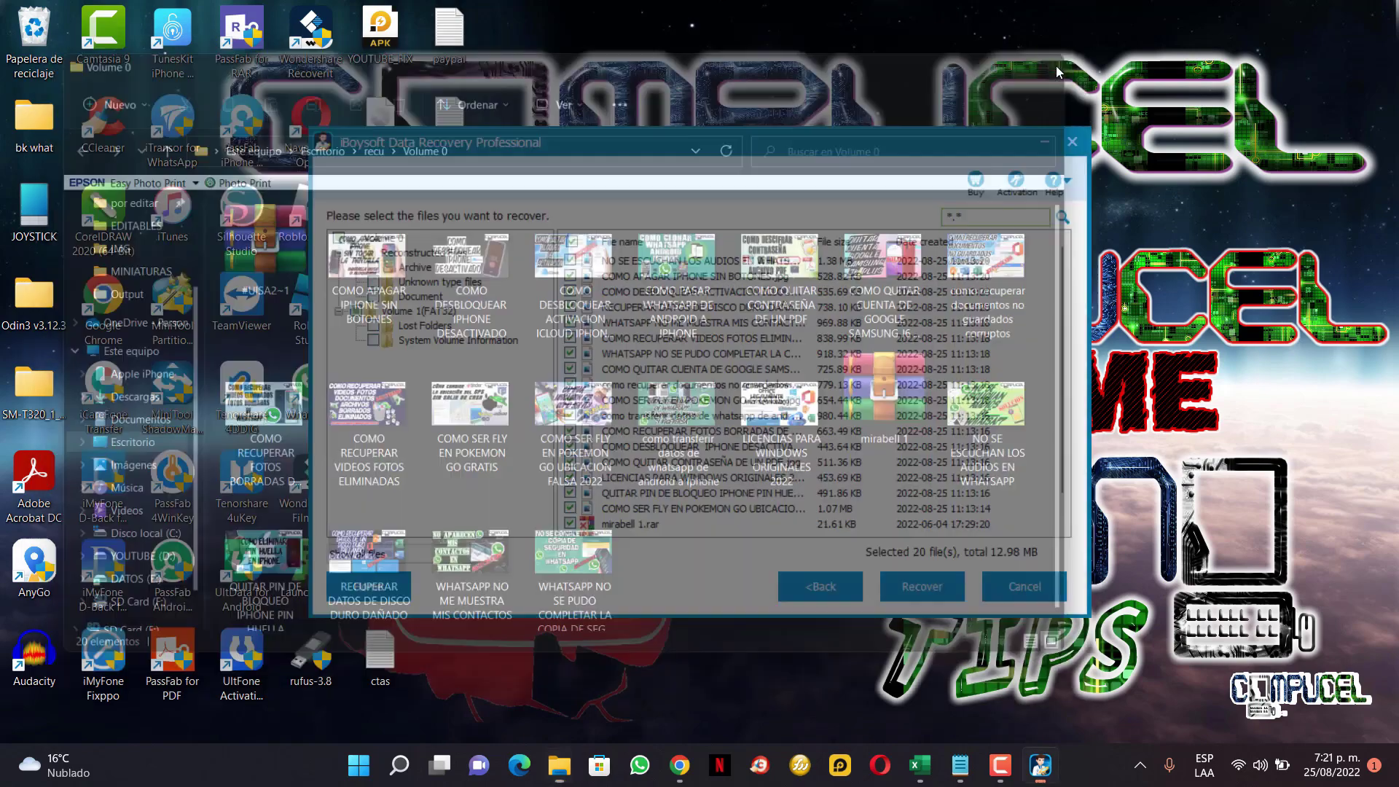